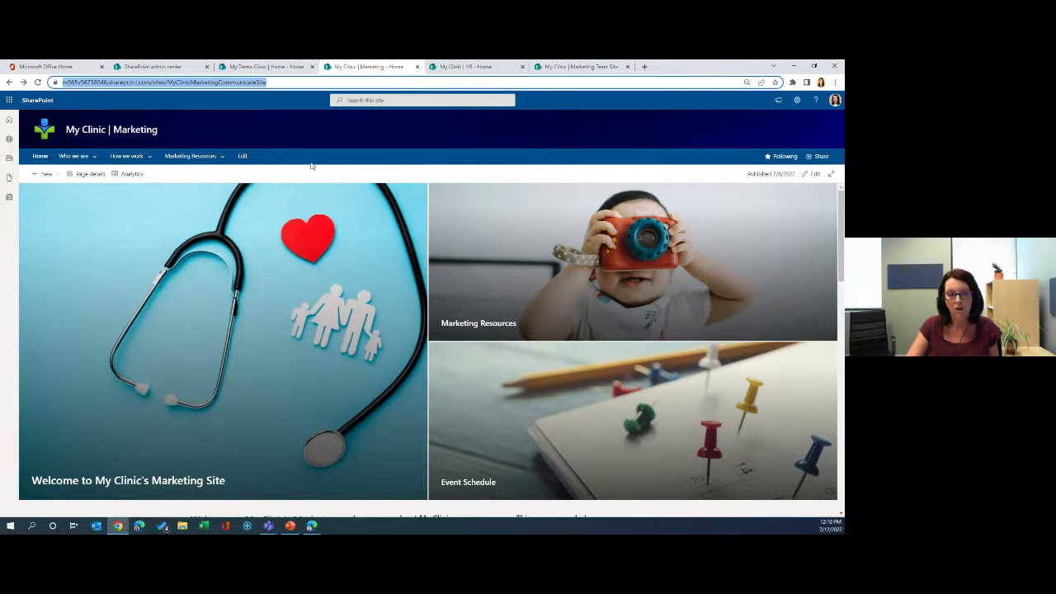
- Open the list of active sites in the SharePoint admin center, going through the Microsoft 365 admin center
left_click(464, 67)
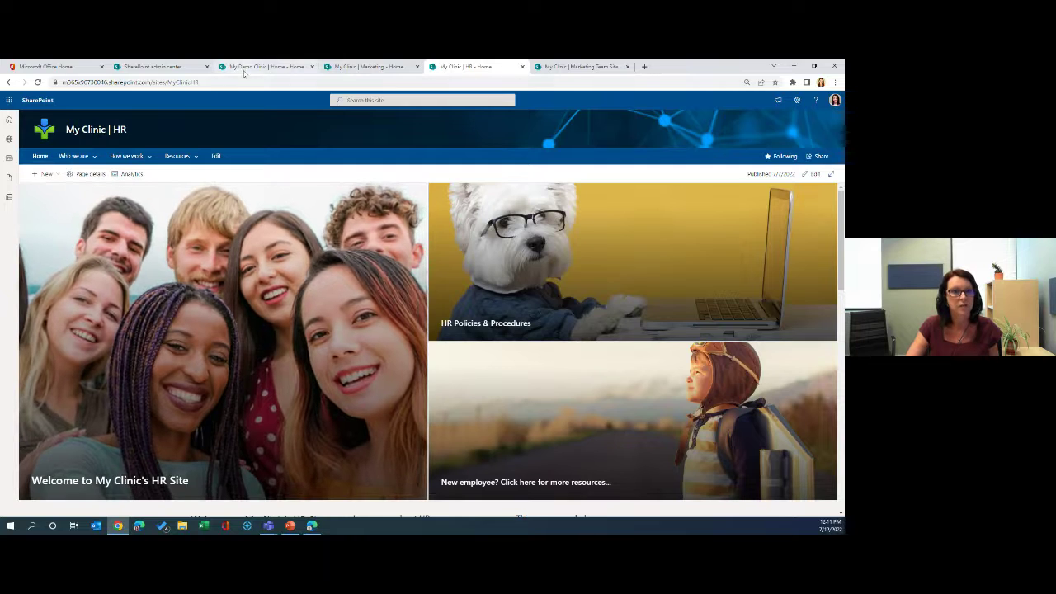
left_click(52, 68)
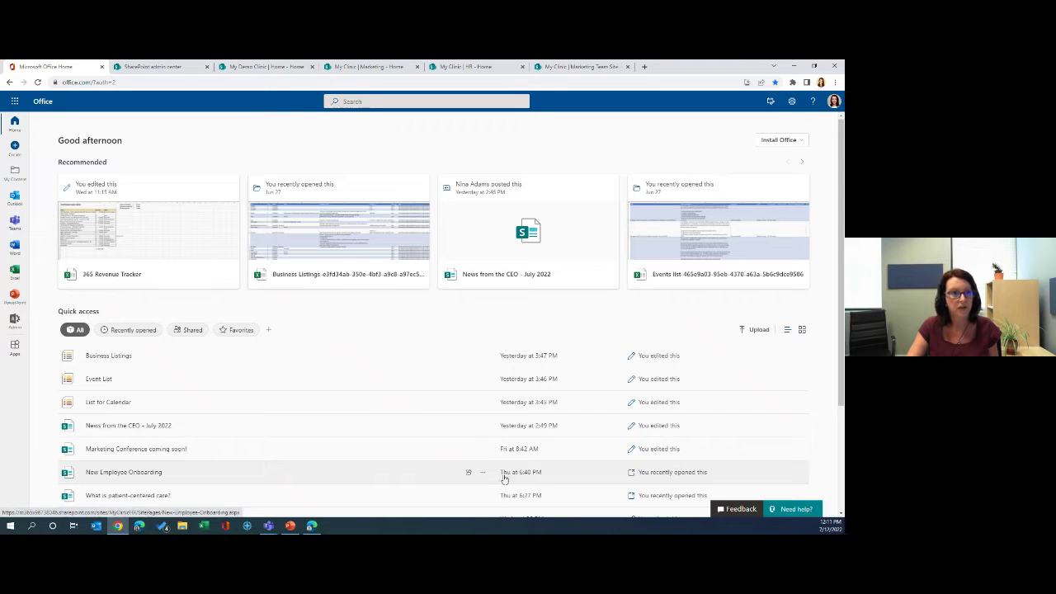
left_click(15, 102)
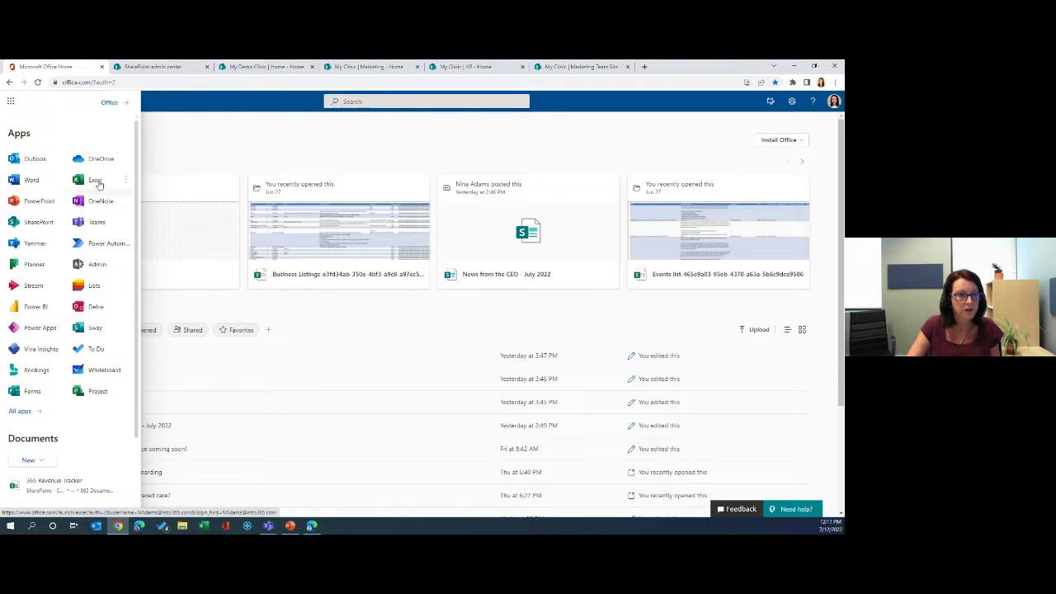
left_click(97, 263)
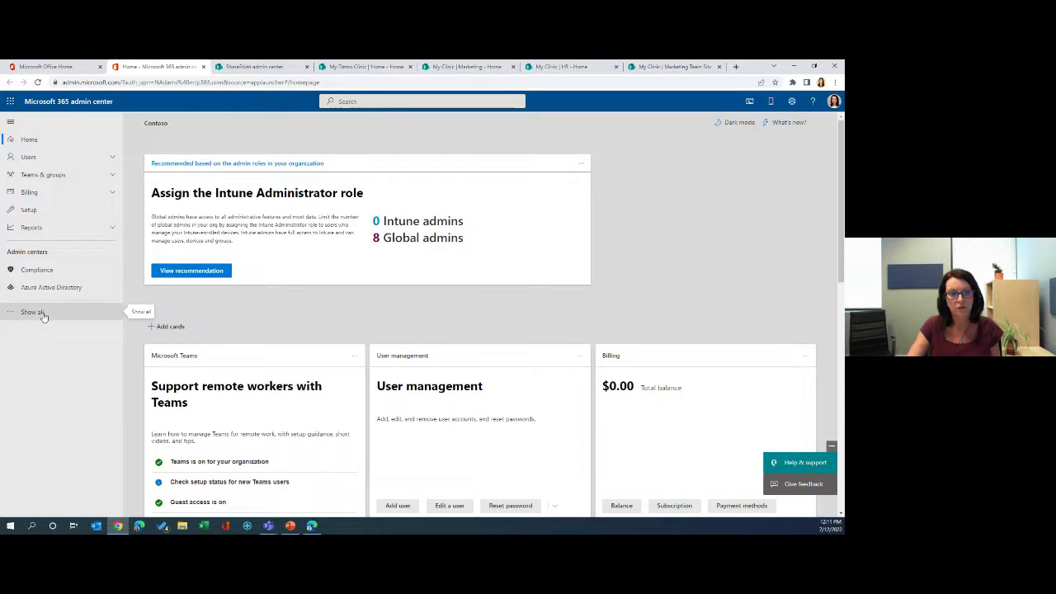
left_click(33, 312)
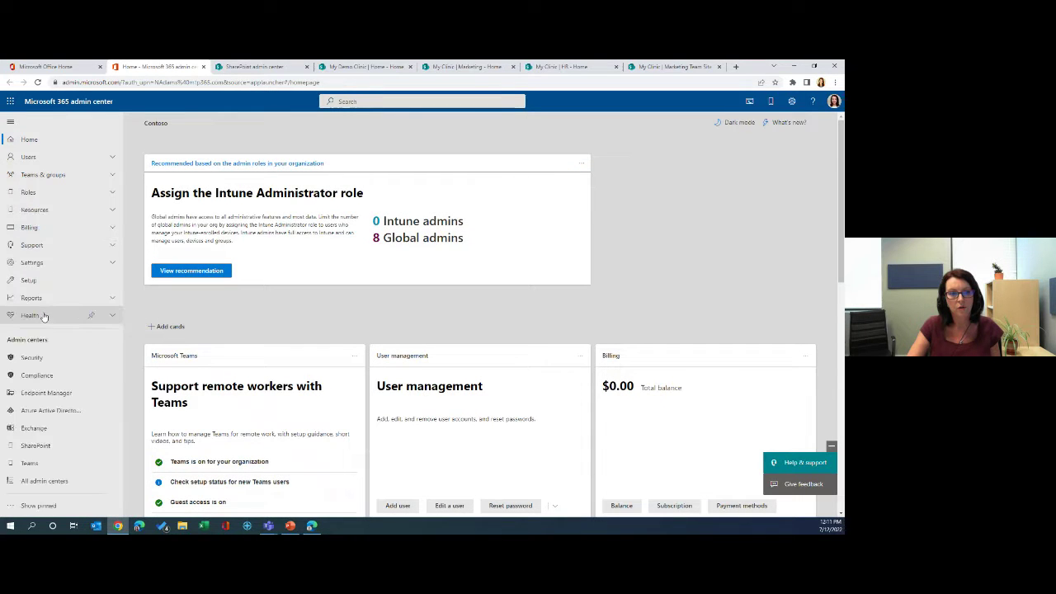
left_click(47, 449)
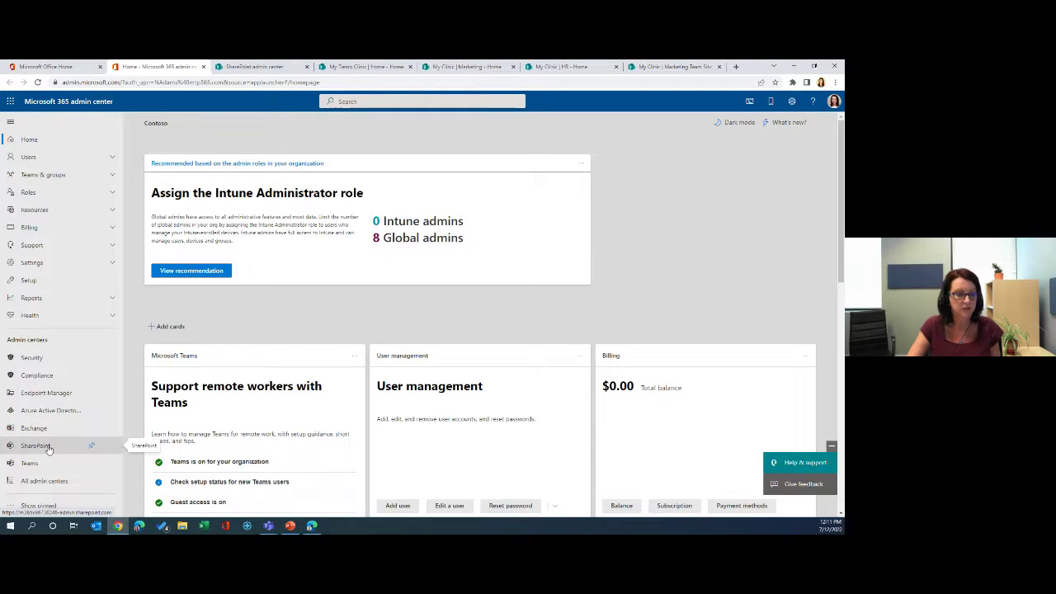
left_click(48, 448)
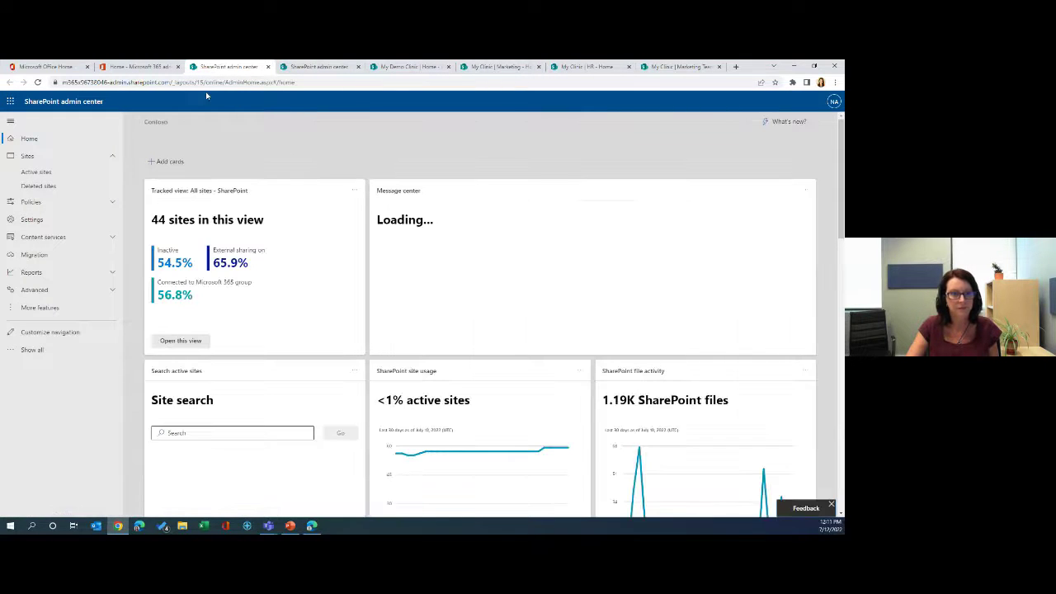
left_click(47, 172)
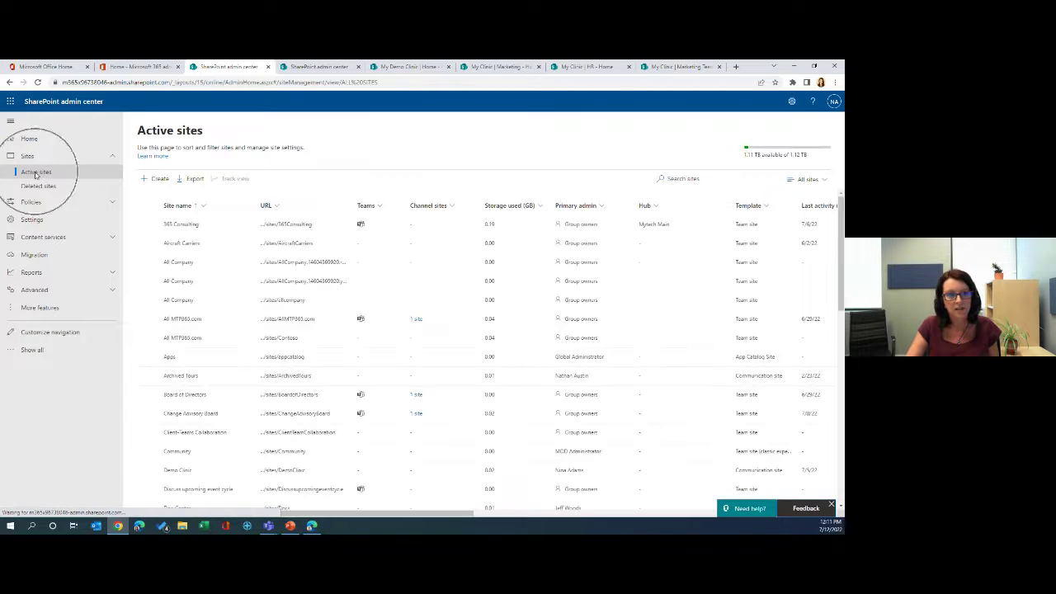
- Register the My Demo Clinic | Home site as a hub site named My Demo Clinic and refresh the site list
scroll(264, 267, "down", 3)
scroll(264, 267, "down", 3)
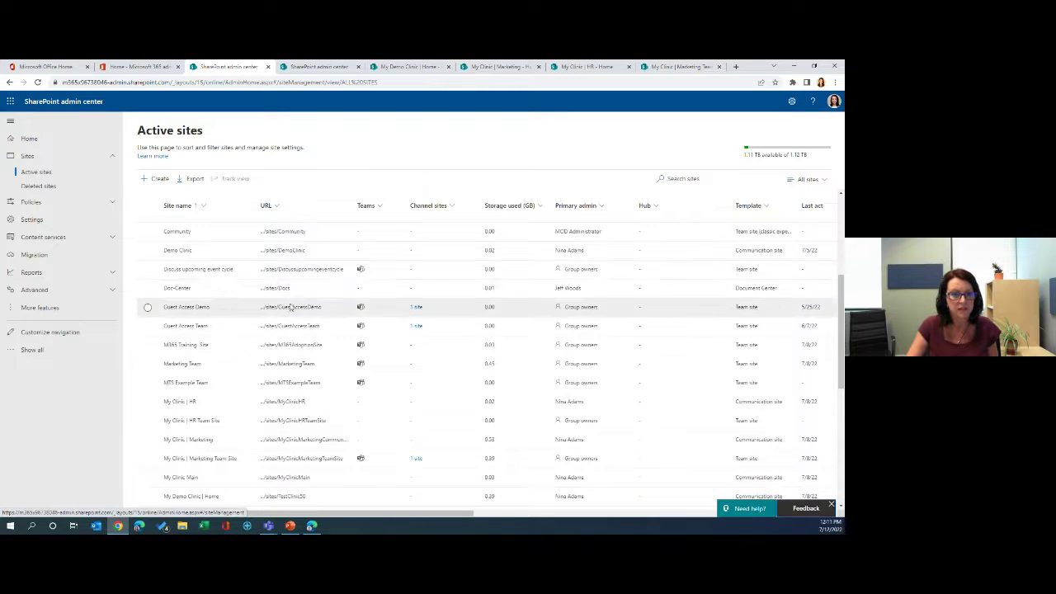
scroll(266, 365, "down", 5)
scroll(269, 350, "down", 3)
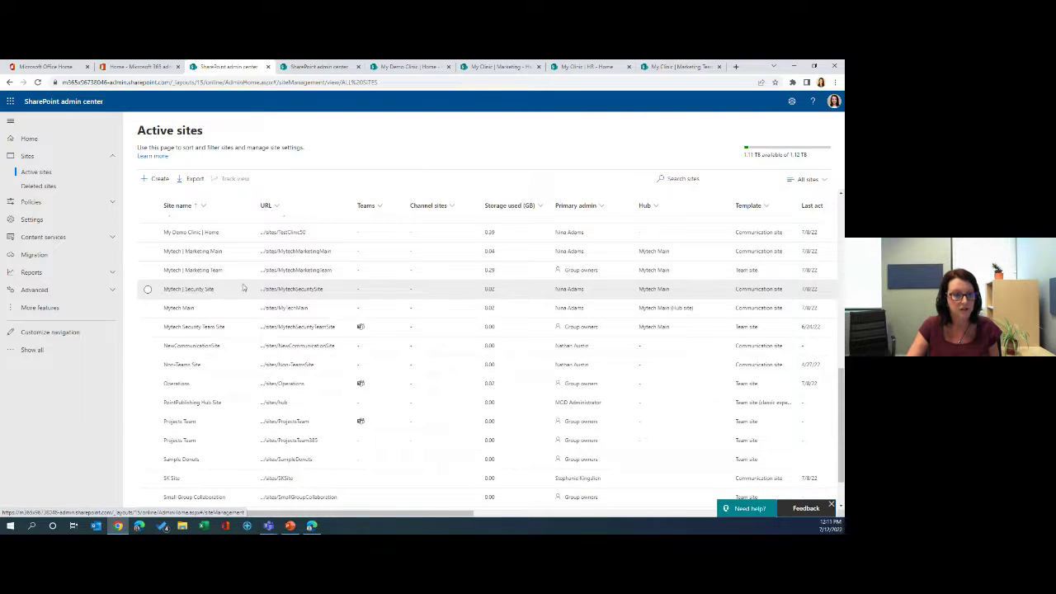
scroll(254, 304, "up", 2)
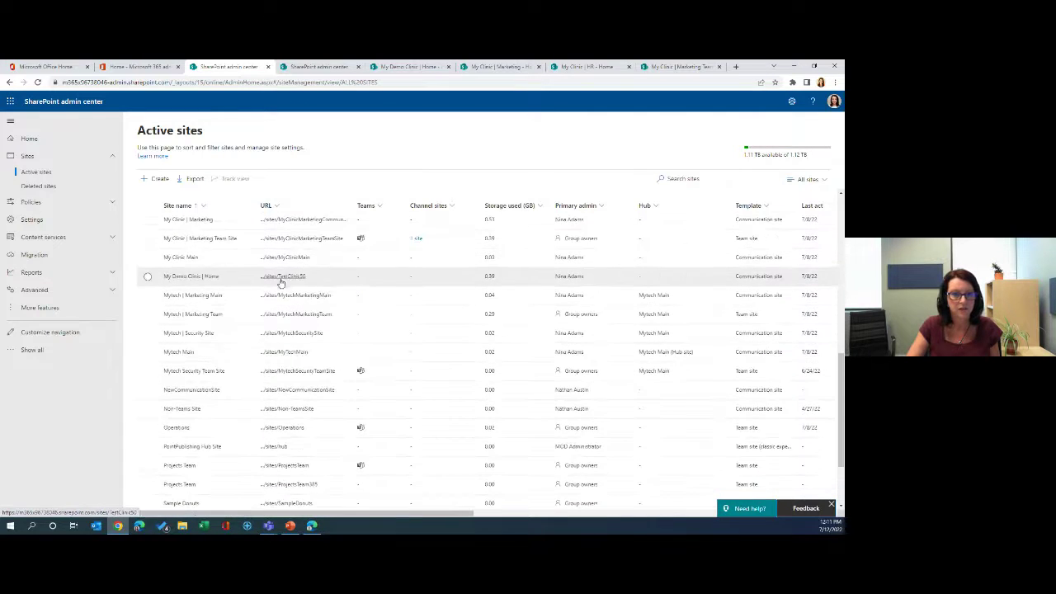
left_click(148, 278)
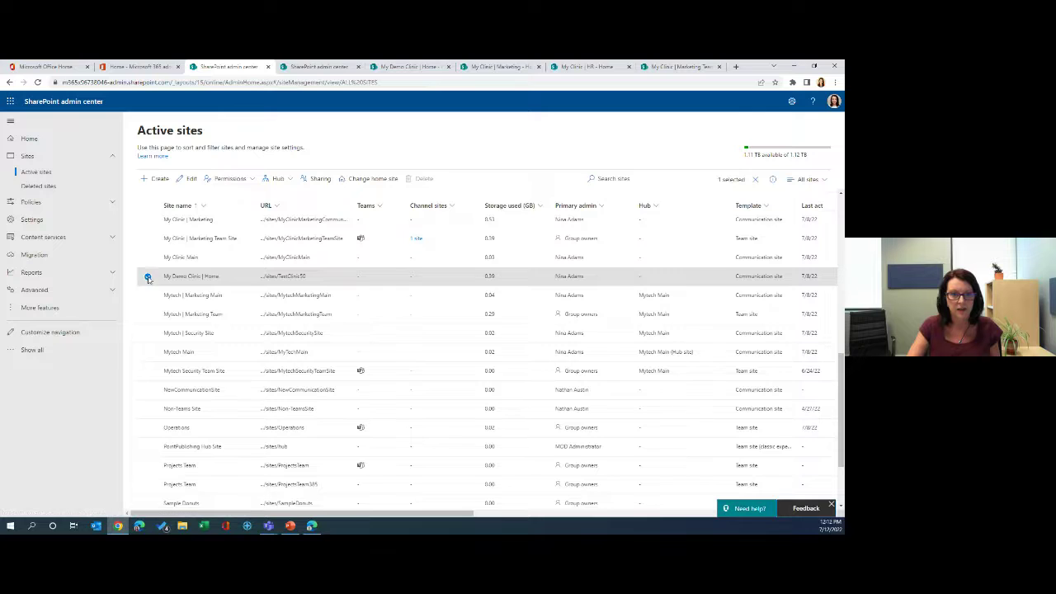
left_click(290, 183)
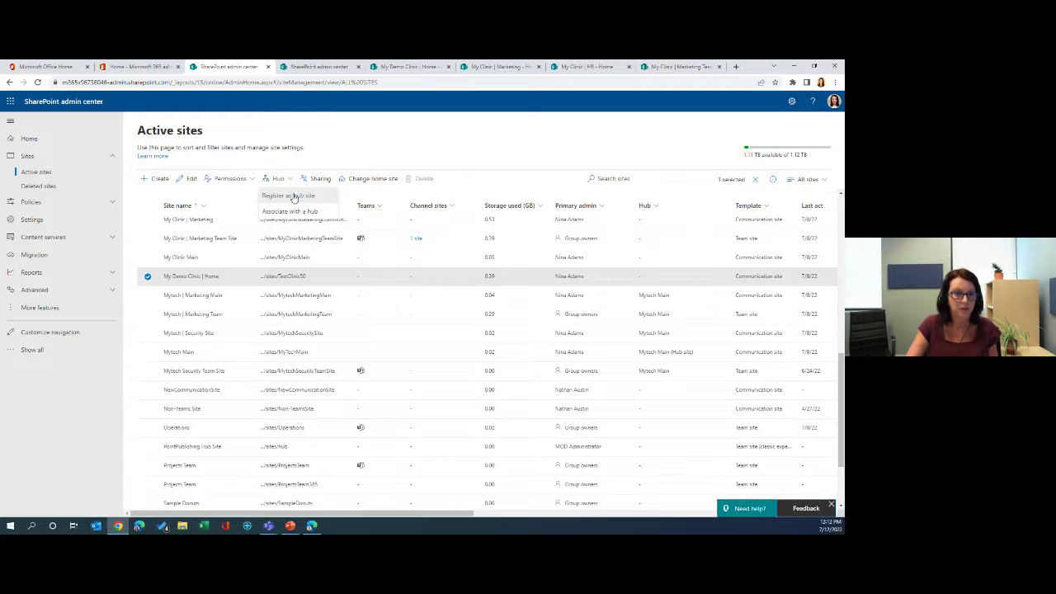
left_click(294, 198)
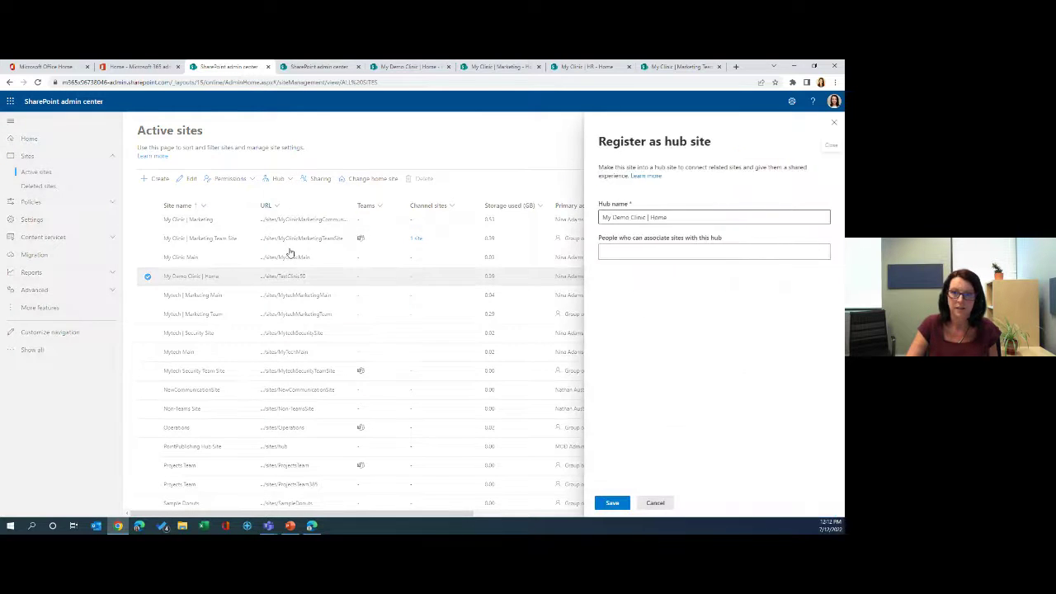
left_click(648, 217)
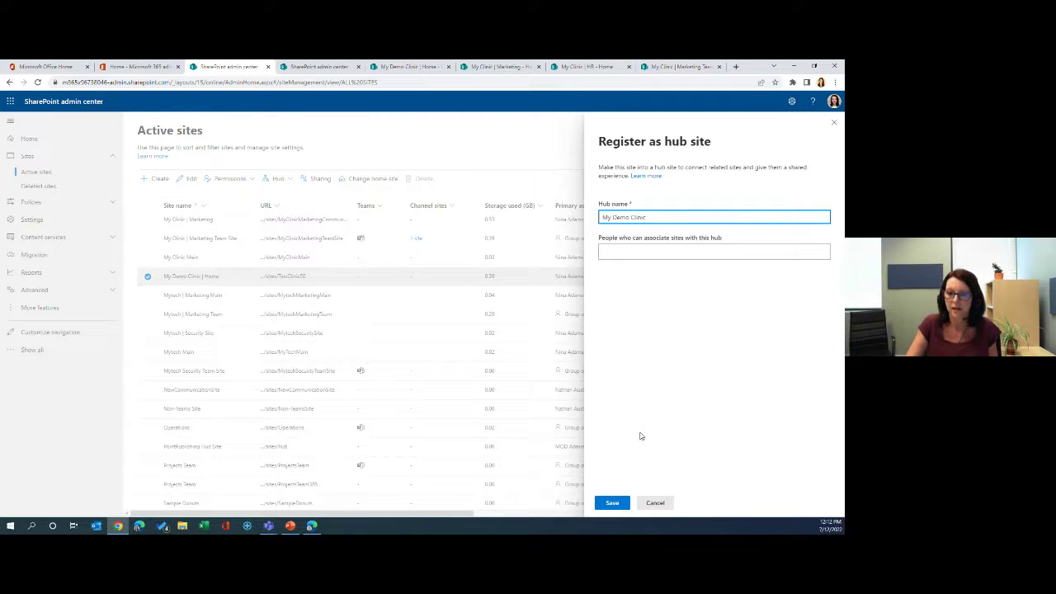
left_click(612, 503)
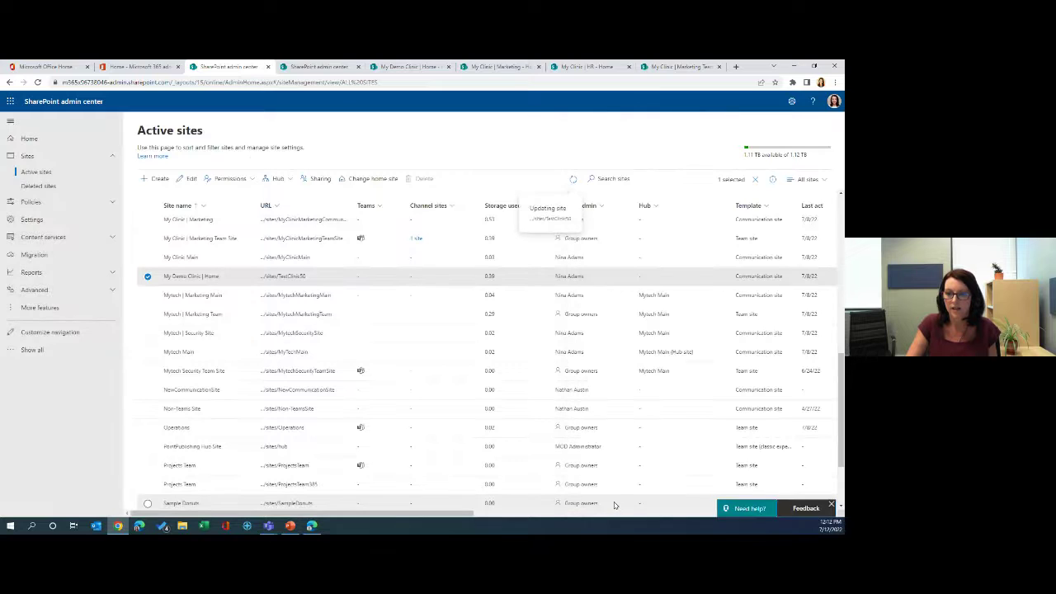
left_click(573, 178)
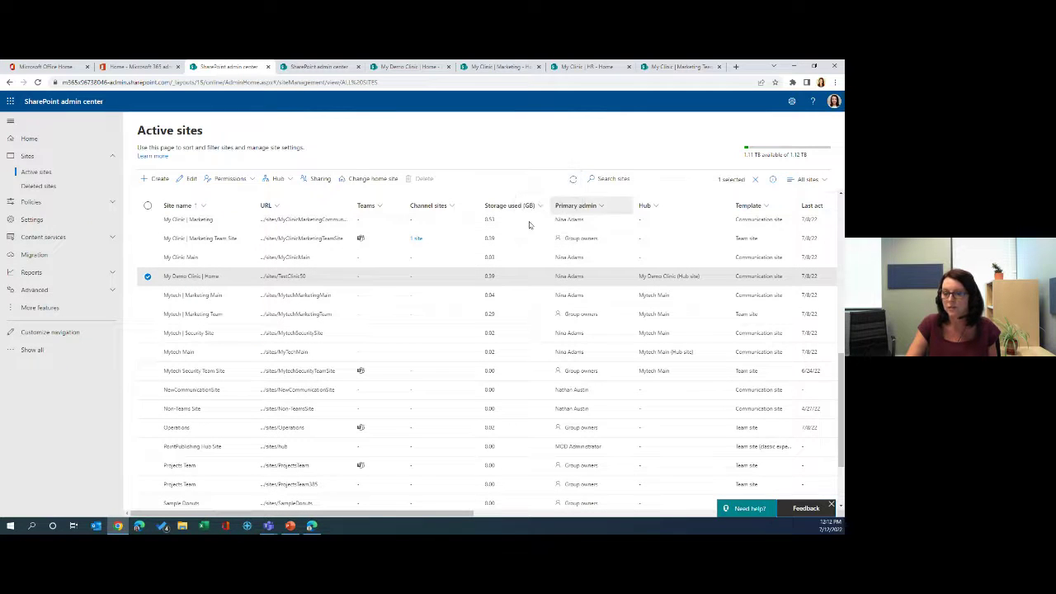
left_click(38, 83)
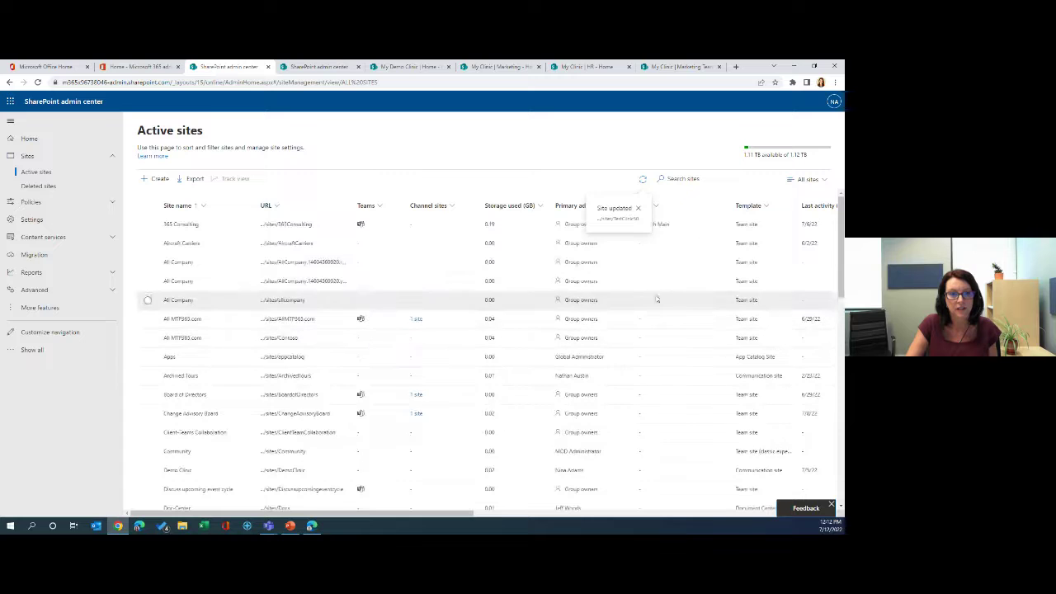
- Associate the My Clinic | Marketing site with the My Demo Clinic hub and save the association
scroll(392, 425, "down", 5)
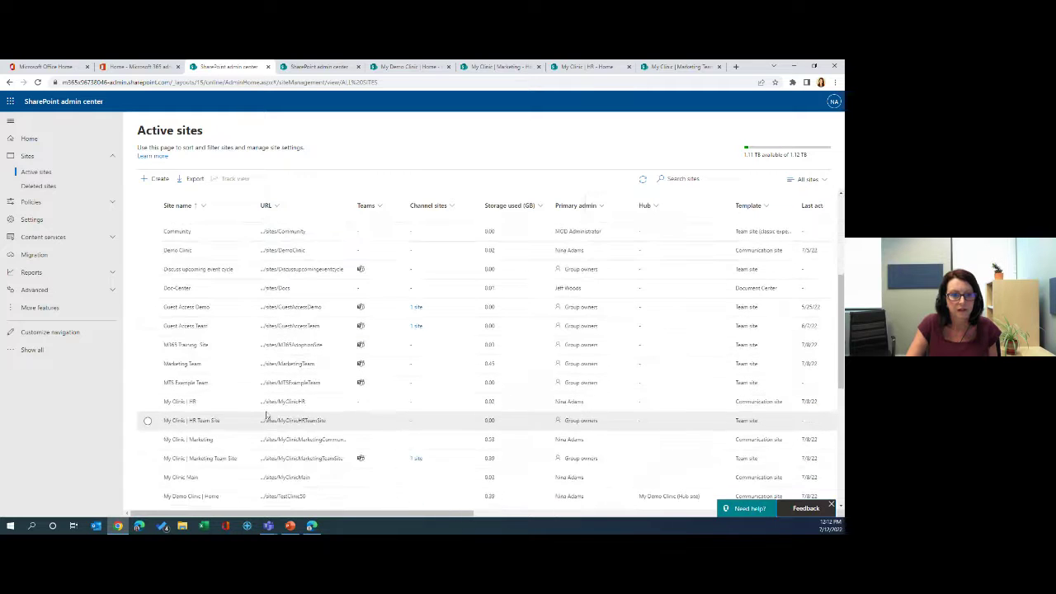
scroll(259, 385, "down", 3)
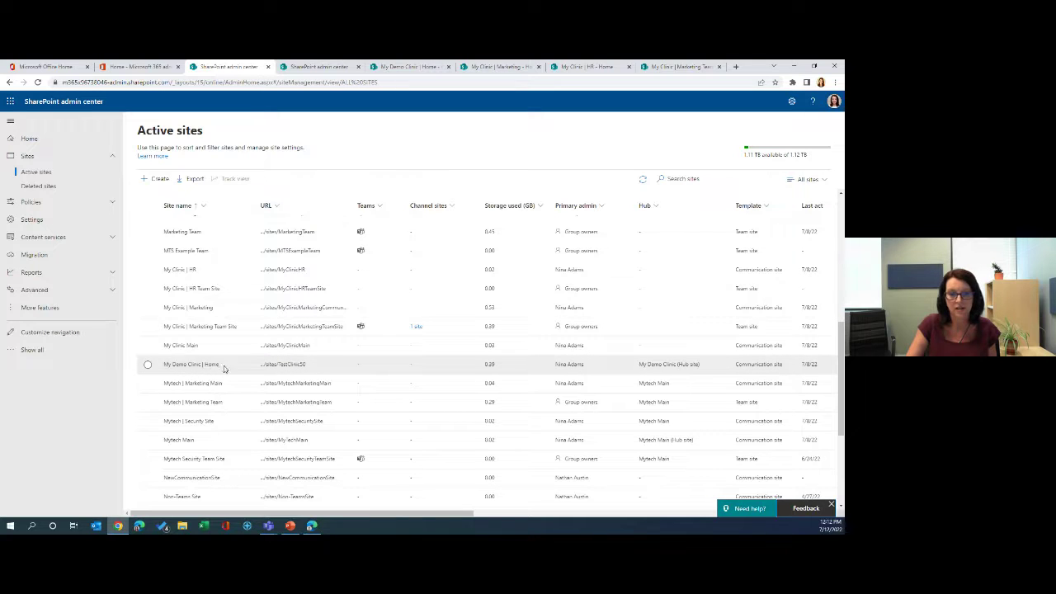
left_click(147, 308)
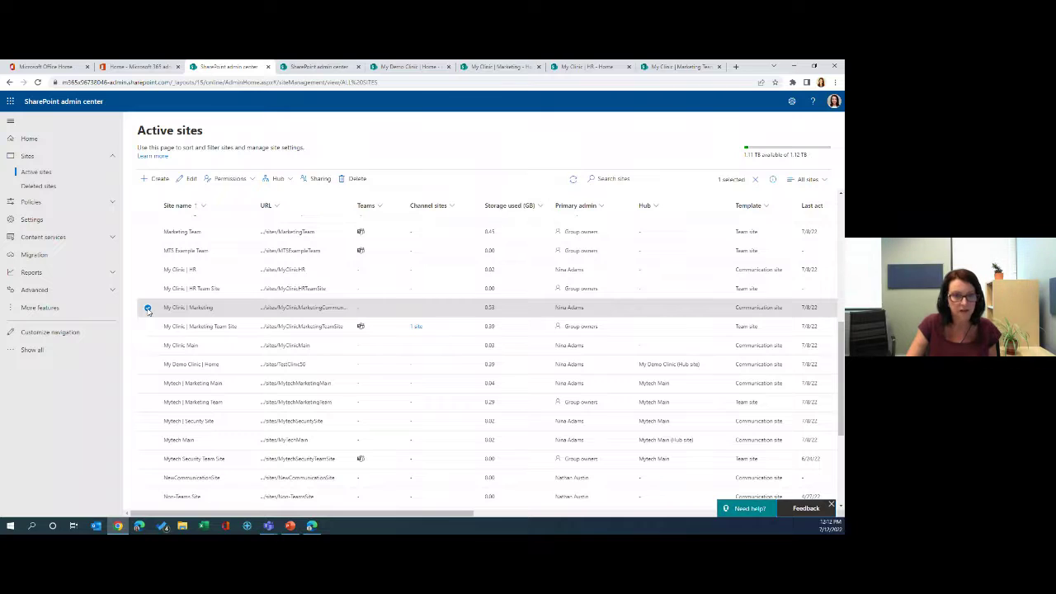
left_click(290, 180)
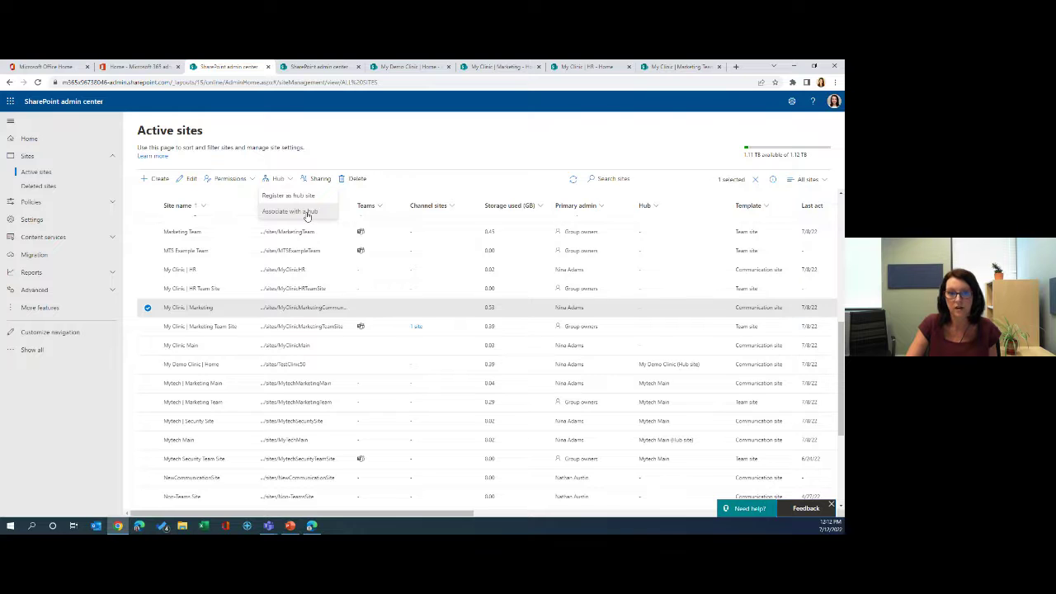
left_click(306, 212)
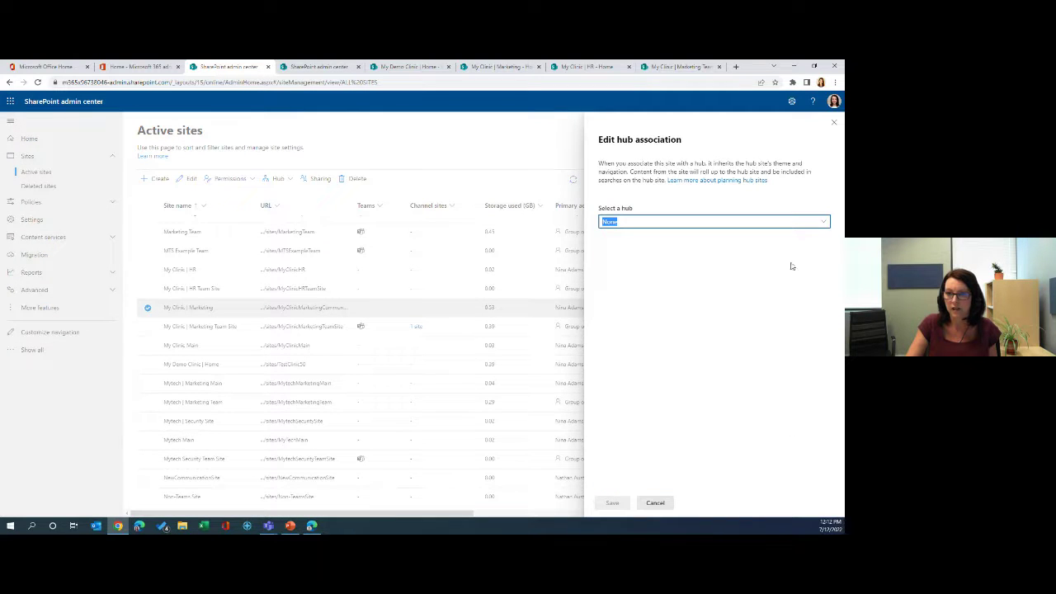
left_click(823, 221)
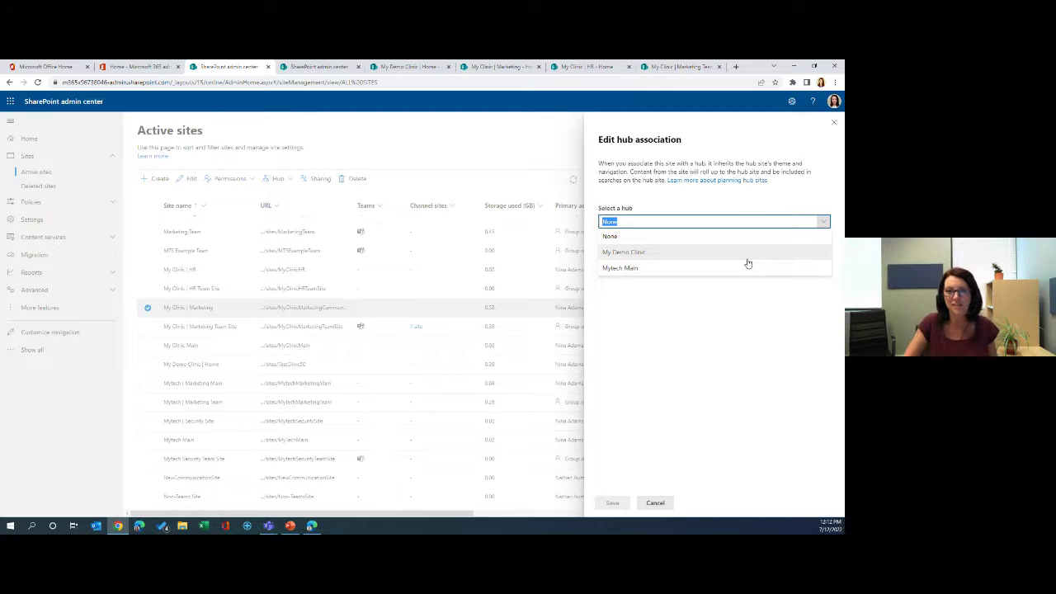
left_click(645, 254)
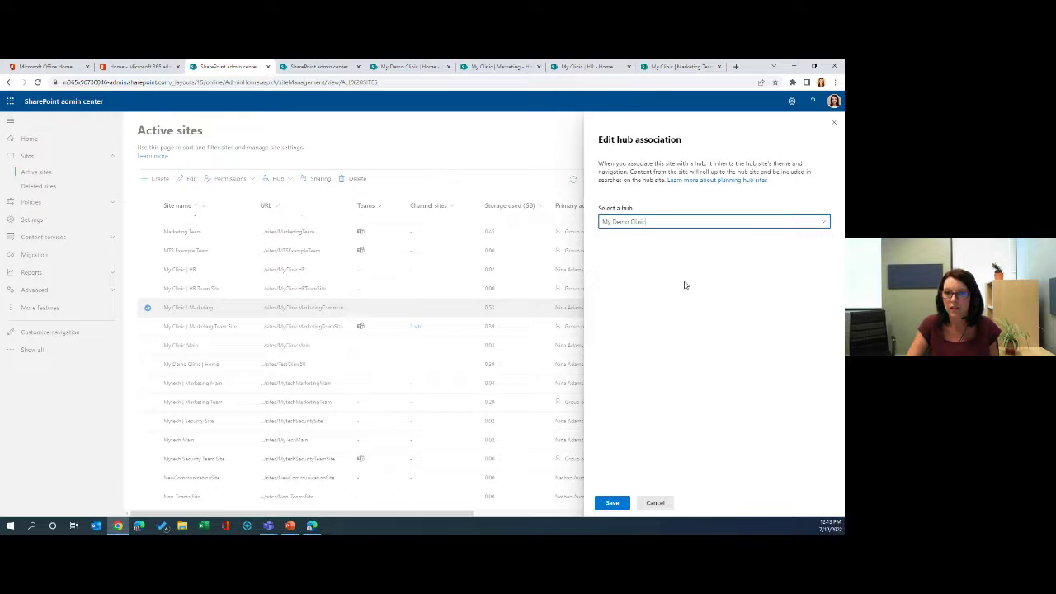
left_click(608, 505)
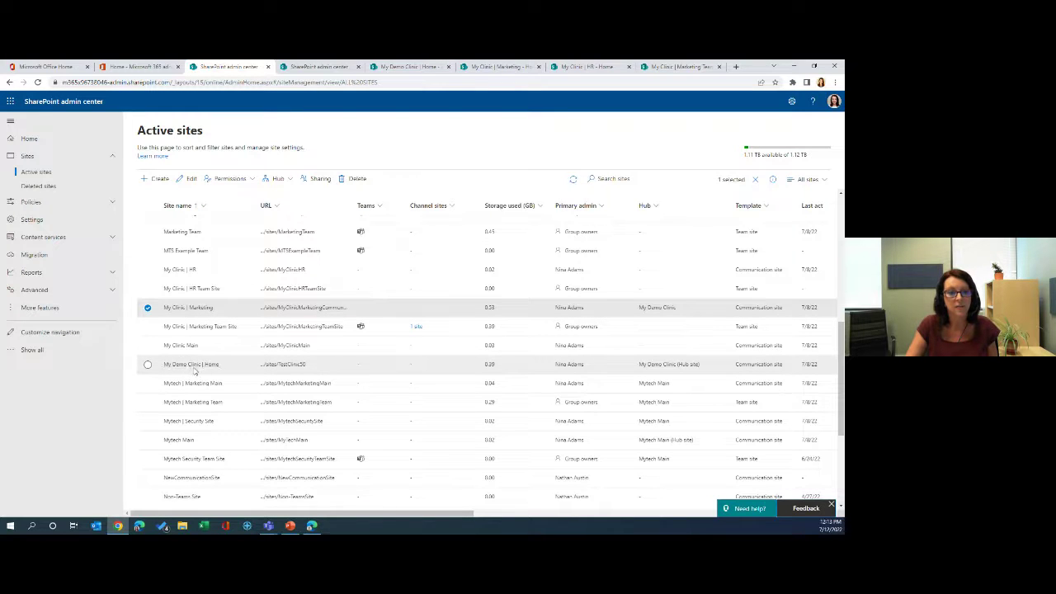
- Associate the My Clinic | HR site with the My Demo Clinic hub and save the association
left_click(171, 271)
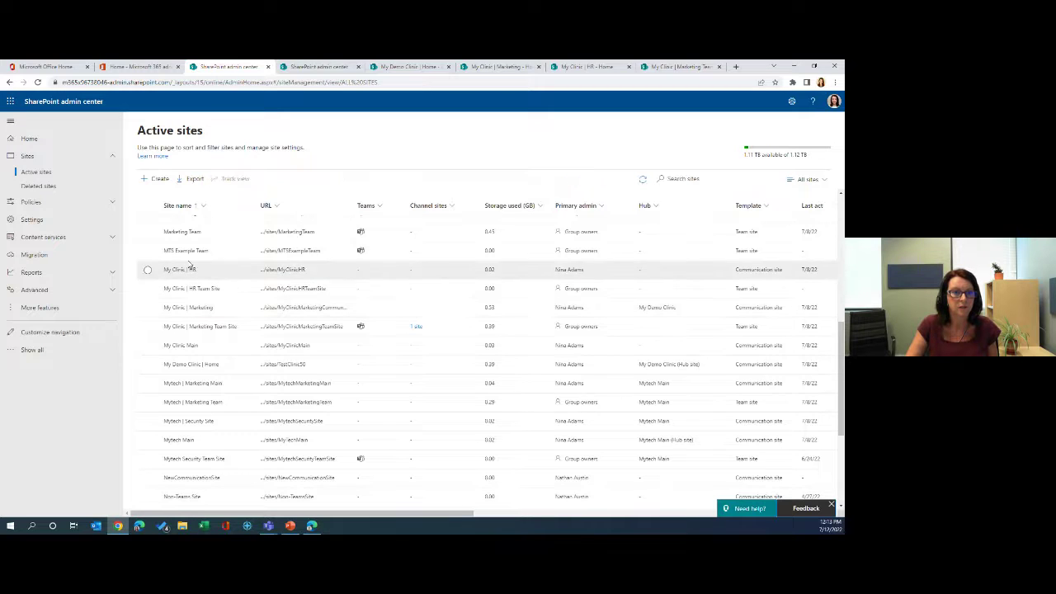
left_click(147, 270)
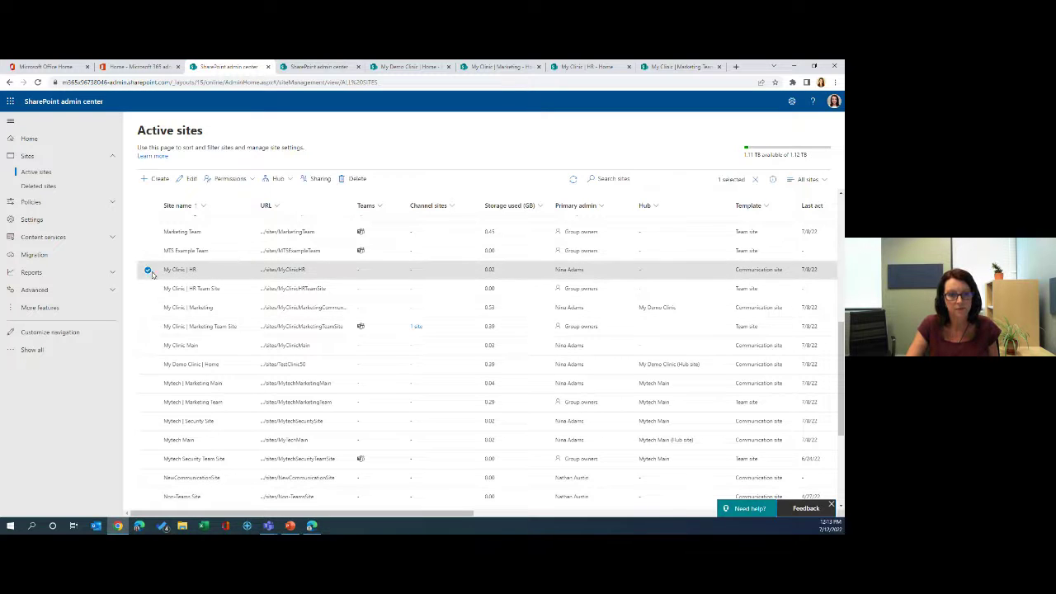
left_click(287, 180)
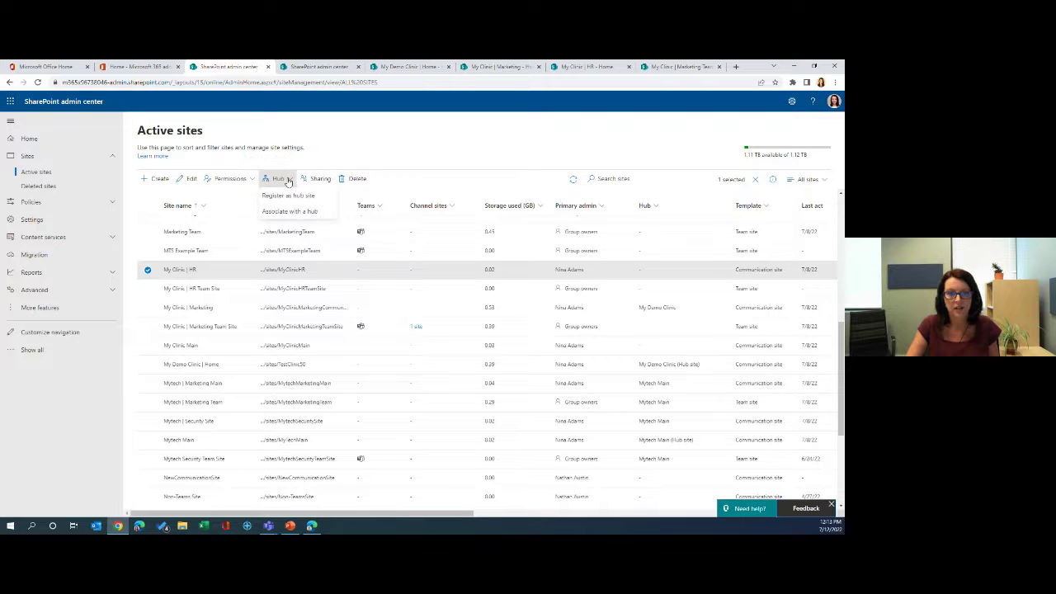
left_click(289, 212)
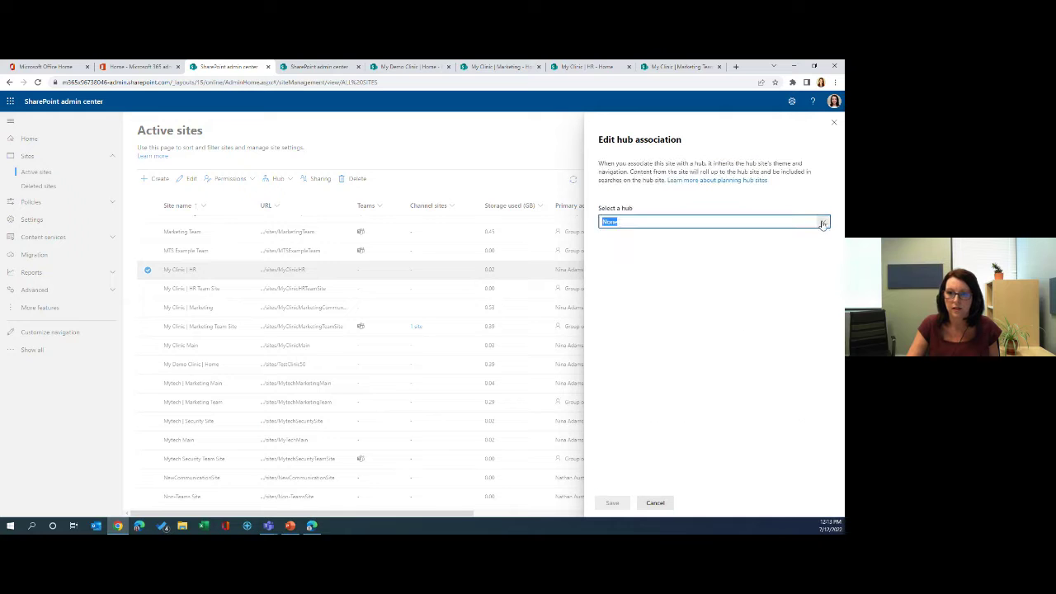
left_click(823, 222)
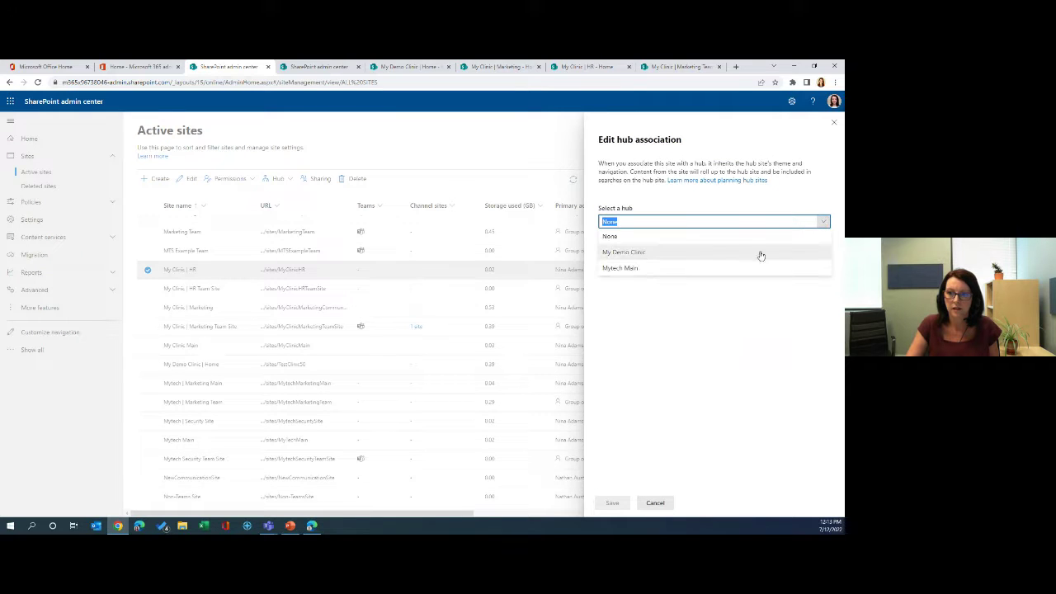
left_click(642, 253)
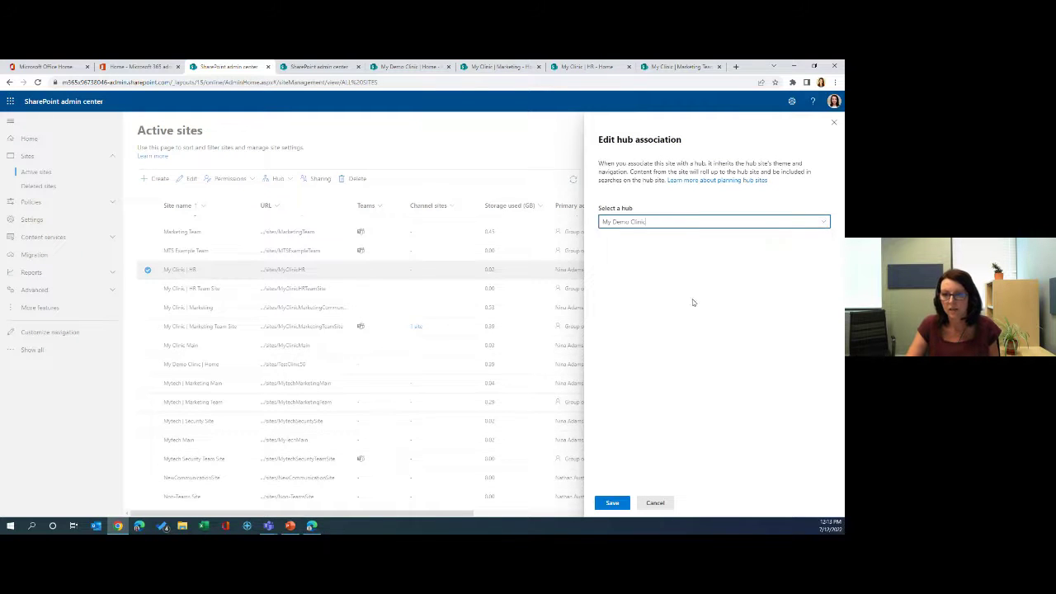
left_click(612, 504)
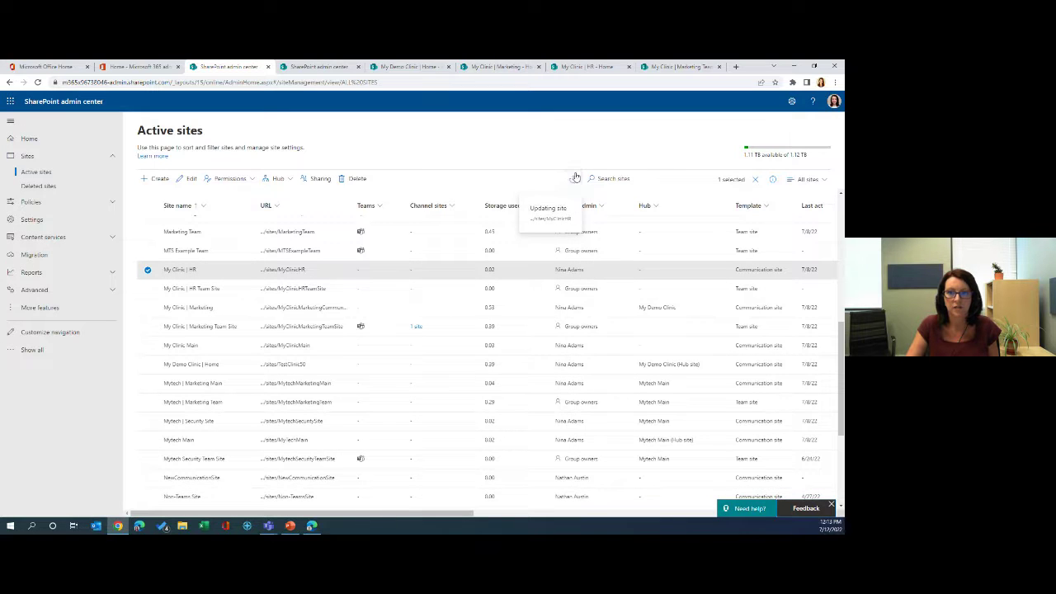
- Switch to the My Demo Clinic home site and reload the page to load its hub navigation bar
left_click(408, 68)
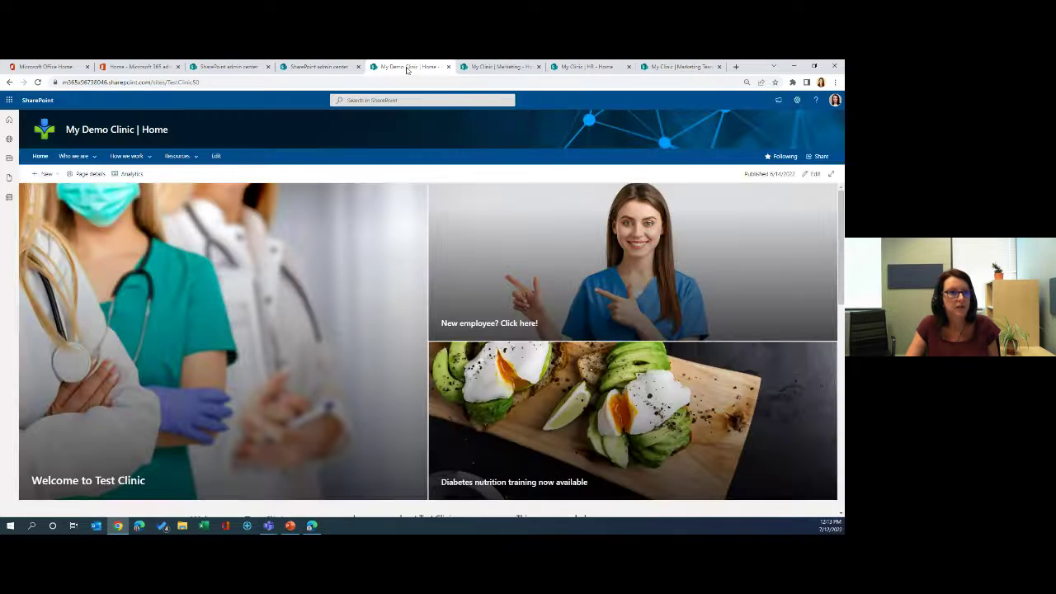
left_click(37, 83)
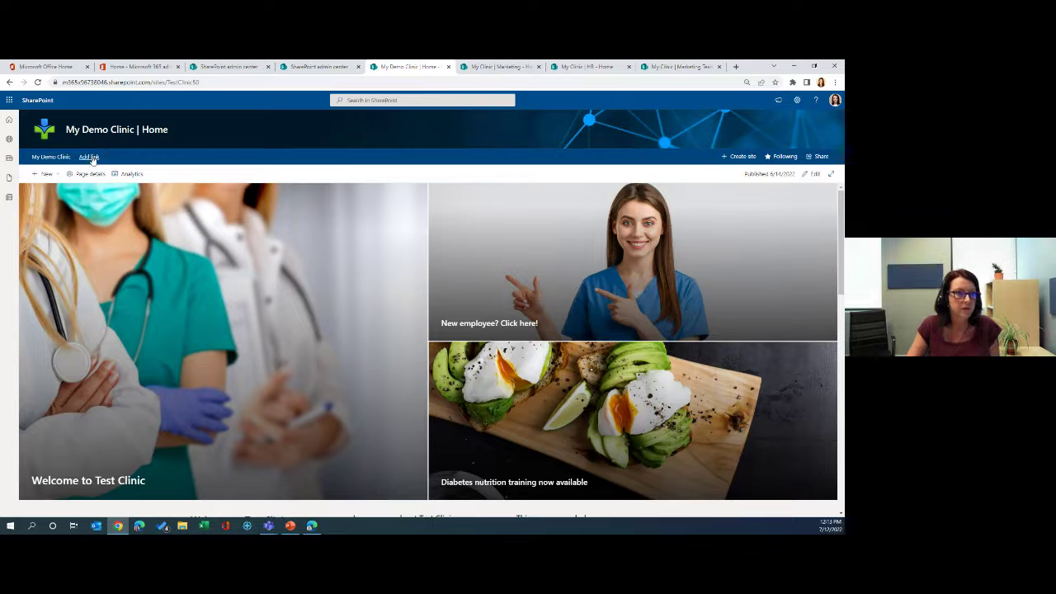
- Start a new hub navigation link and copy the My Clinic | Marketing site's address for it
left_click(92, 160)
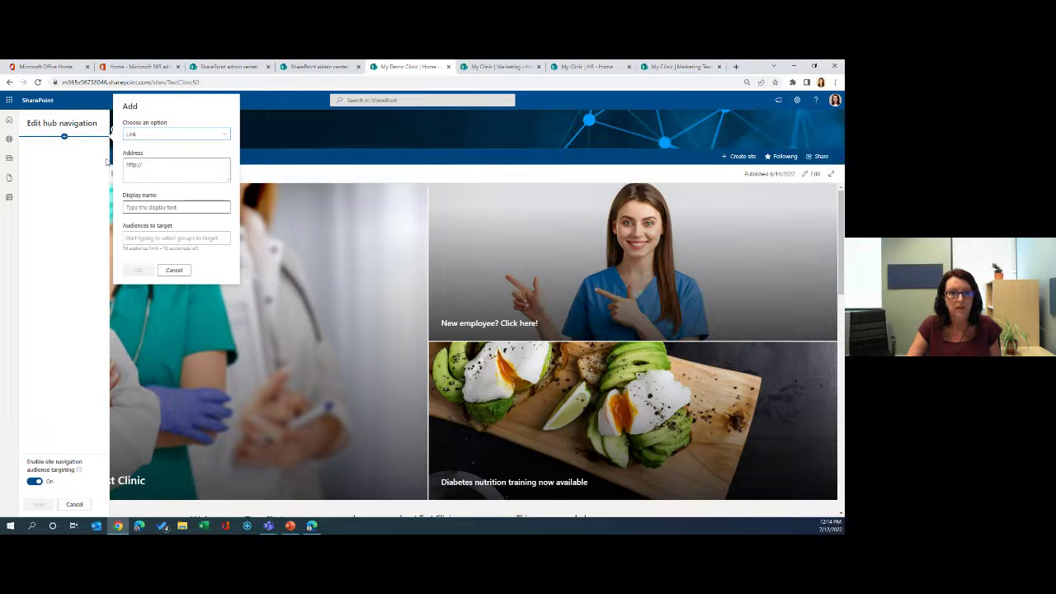
left_click(503, 67)
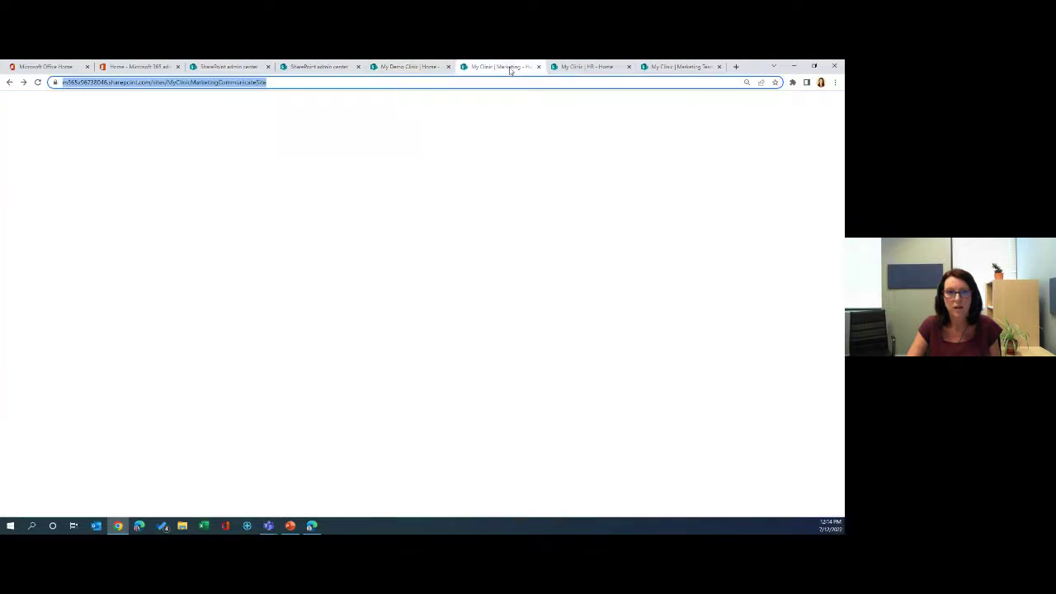
right_click(243, 85)
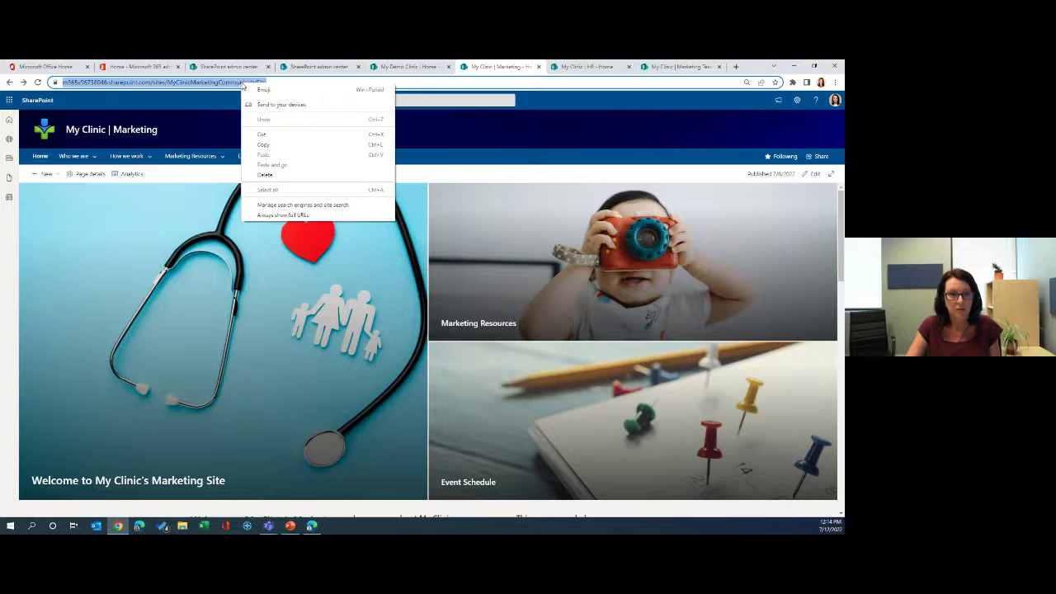
left_click(275, 147)
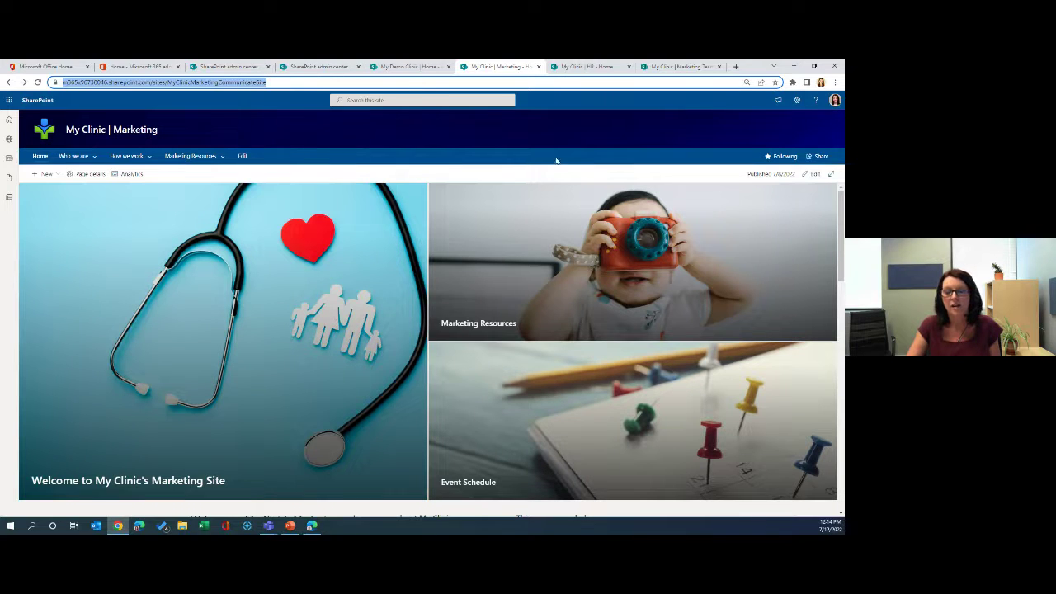
left_click(391, 70)
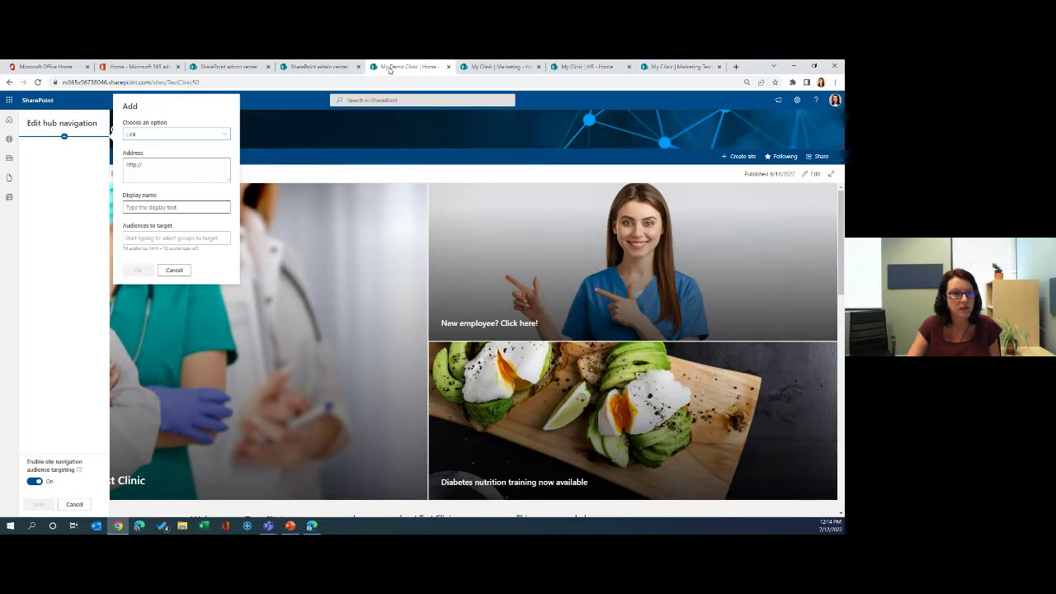
- Add an Associated hubs entry with the display name Marketing to the hub navigation
left_click(195, 134)
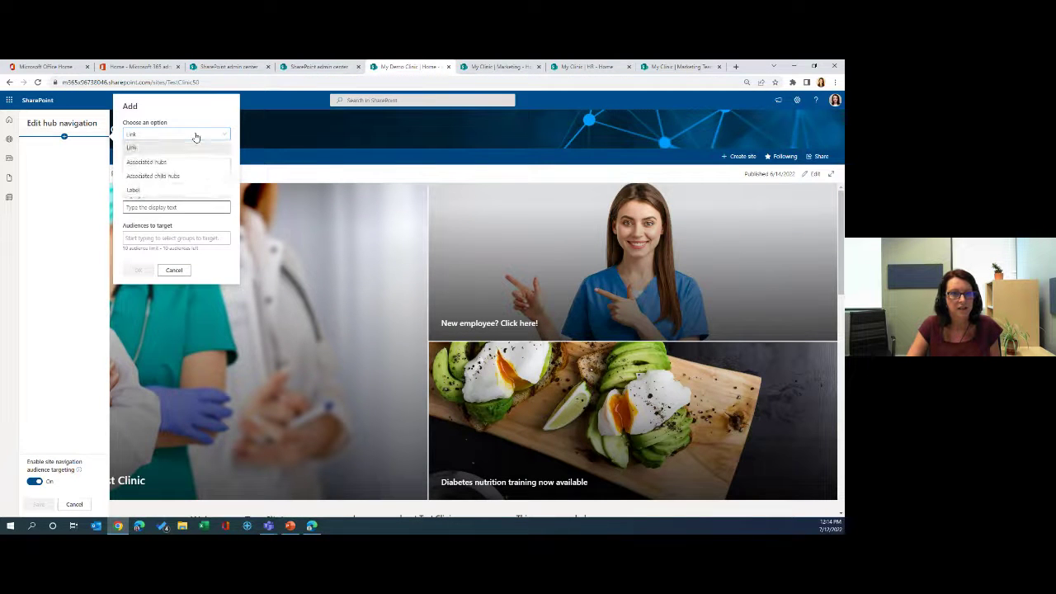
left_click(155, 163)
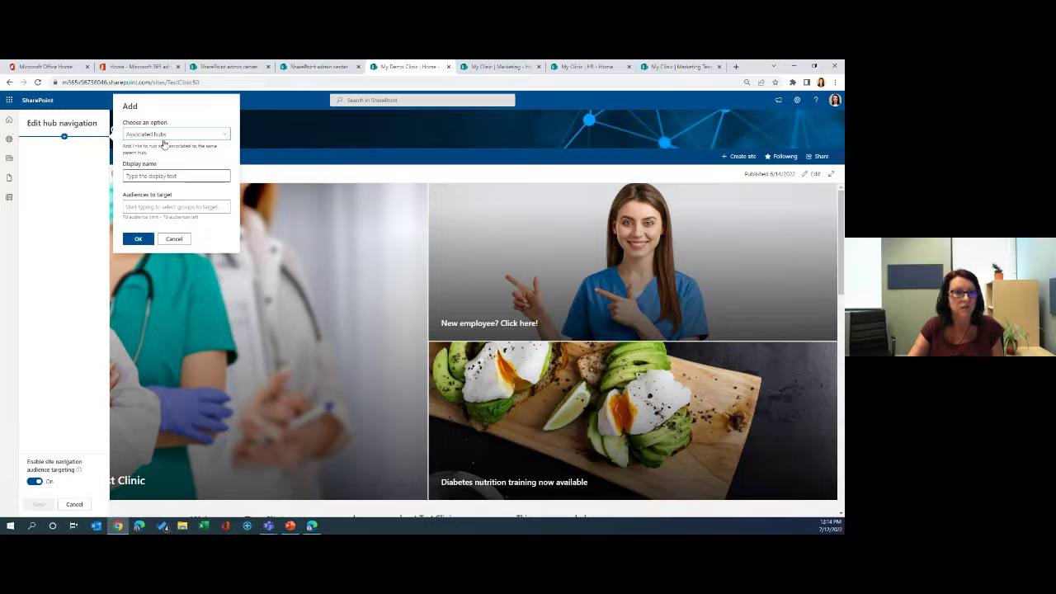
left_click(159, 176)
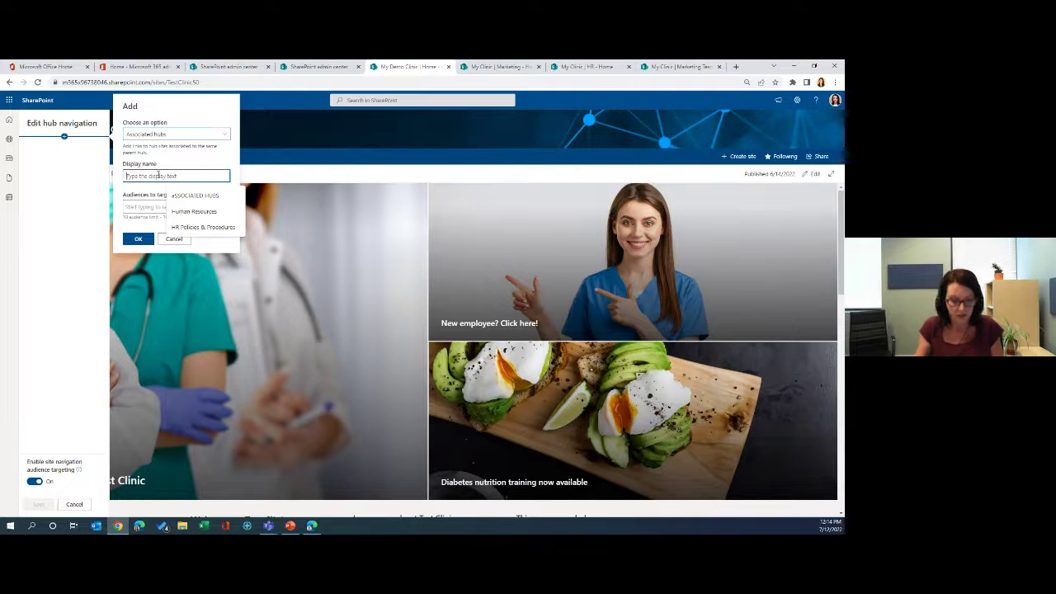
type("Marketing")
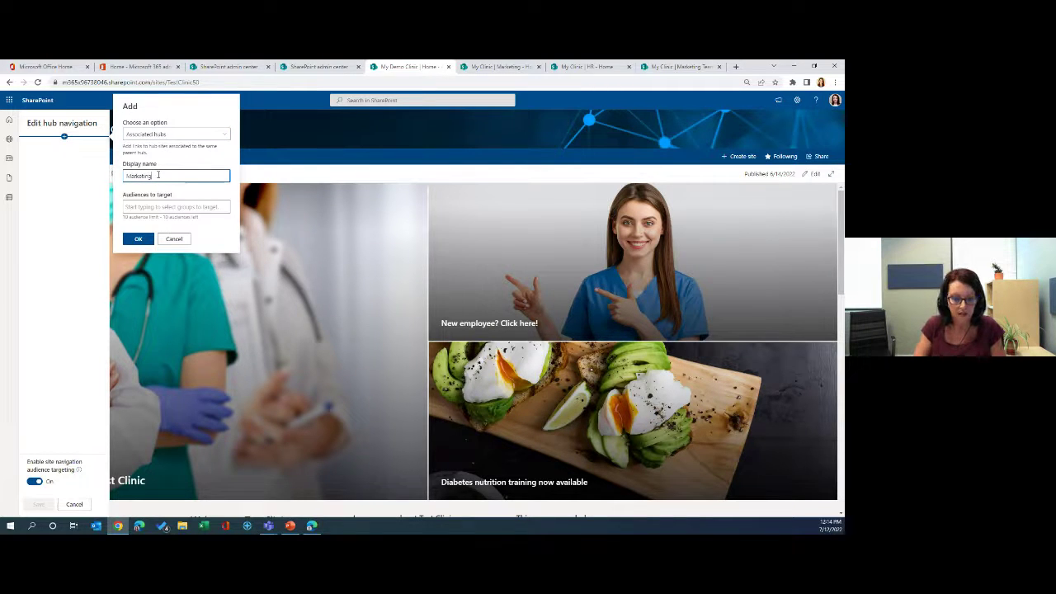
left_click(138, 239)
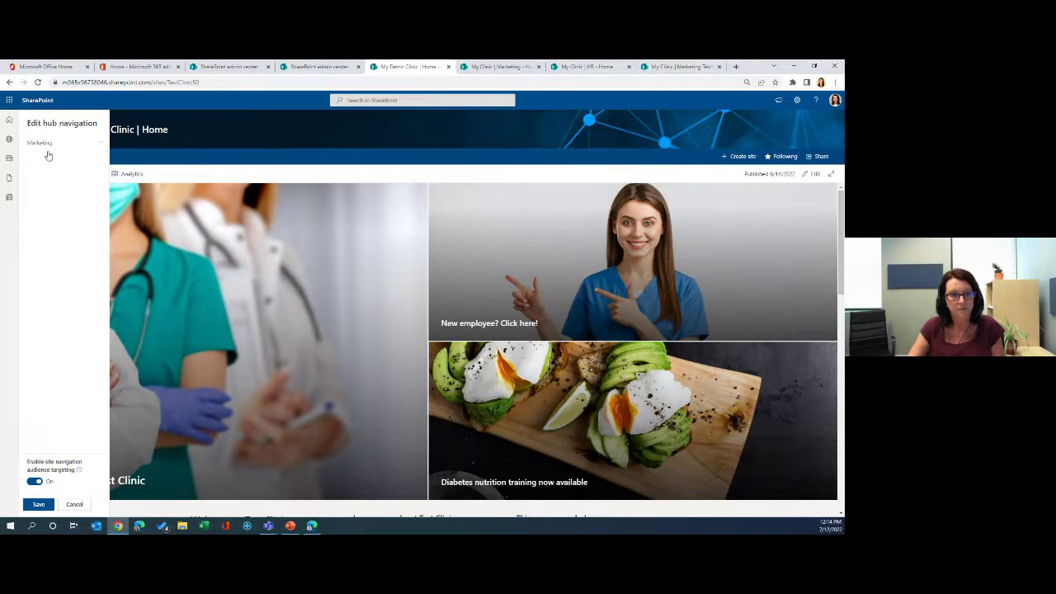
- Add a link named Marketing Home below the Marketing entry, using the copied Marketing site address
mouse_move(64, 151)
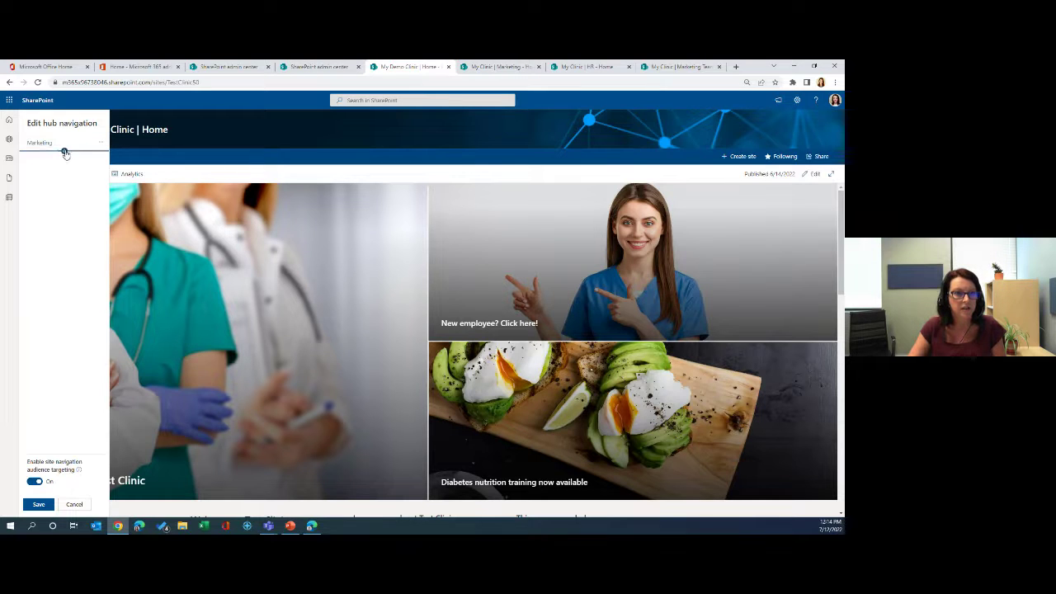
left_click(64, 152)
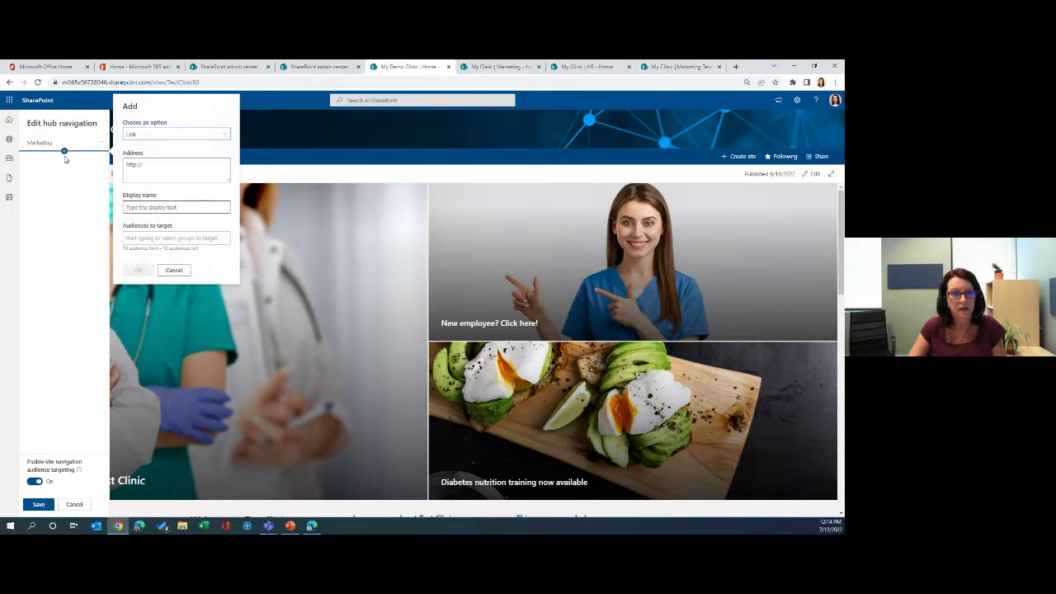
left_click(142, 135)
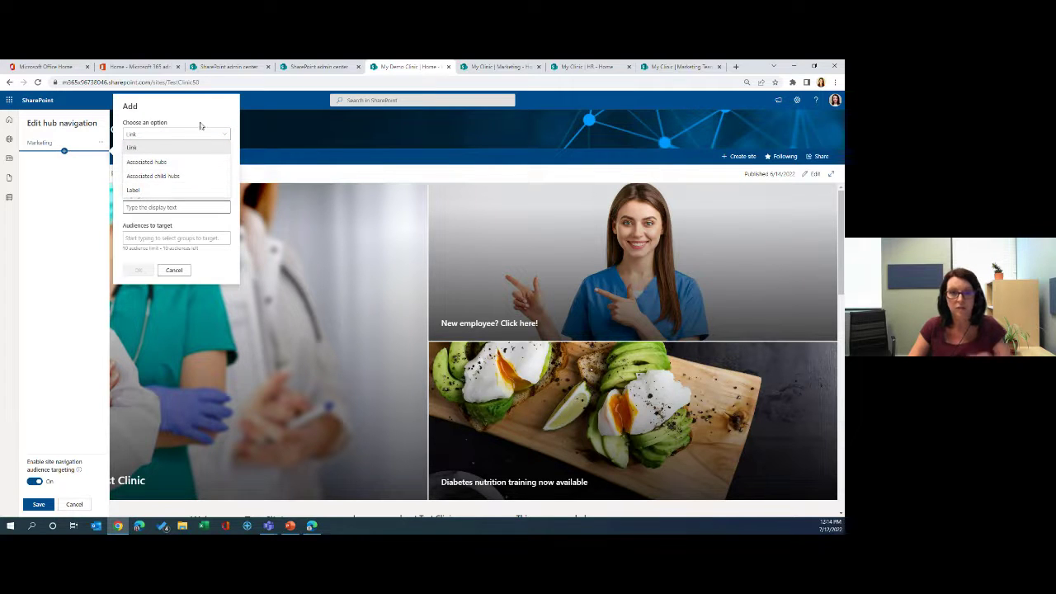
left_click(175, 146)
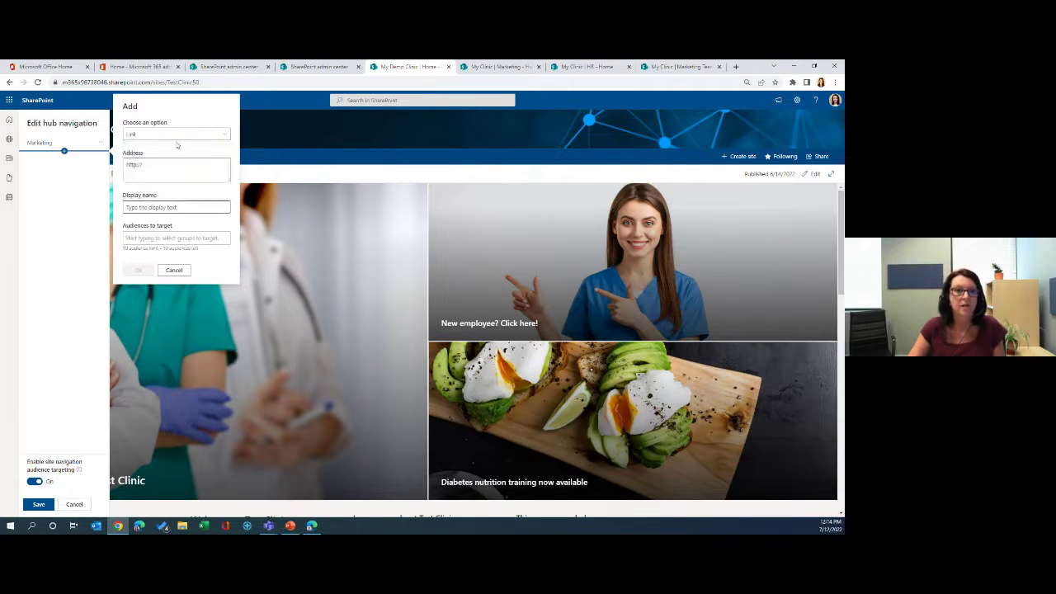
left_click(180, 167)
key("ctrl+a")
type("https://m365x96738046.sharepoint.com/sites/MyClinicMarketingCommunicationSite")
left_click(155, 209)
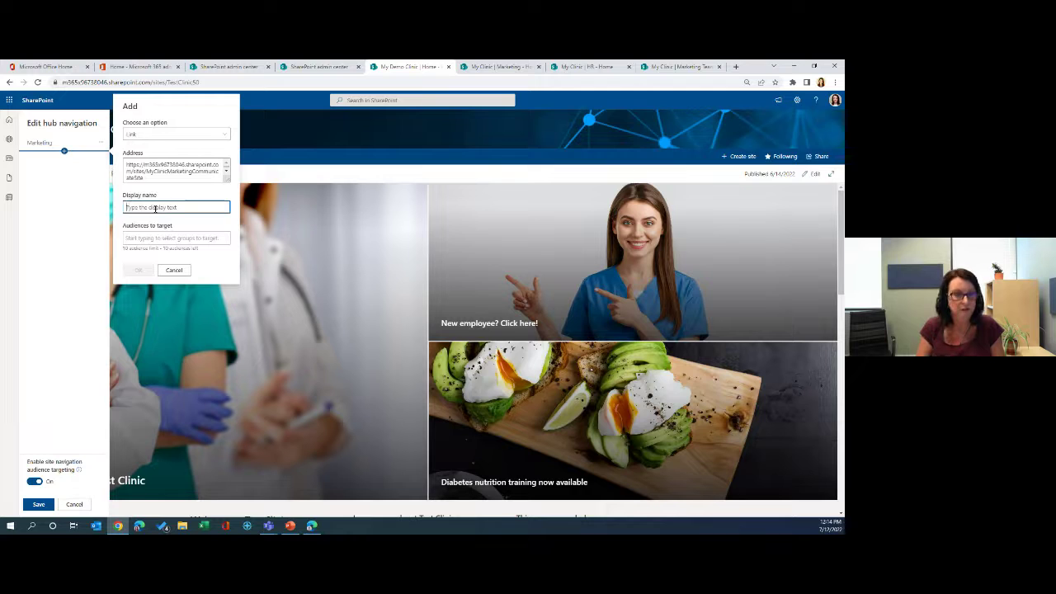
type("Marketing Hom")
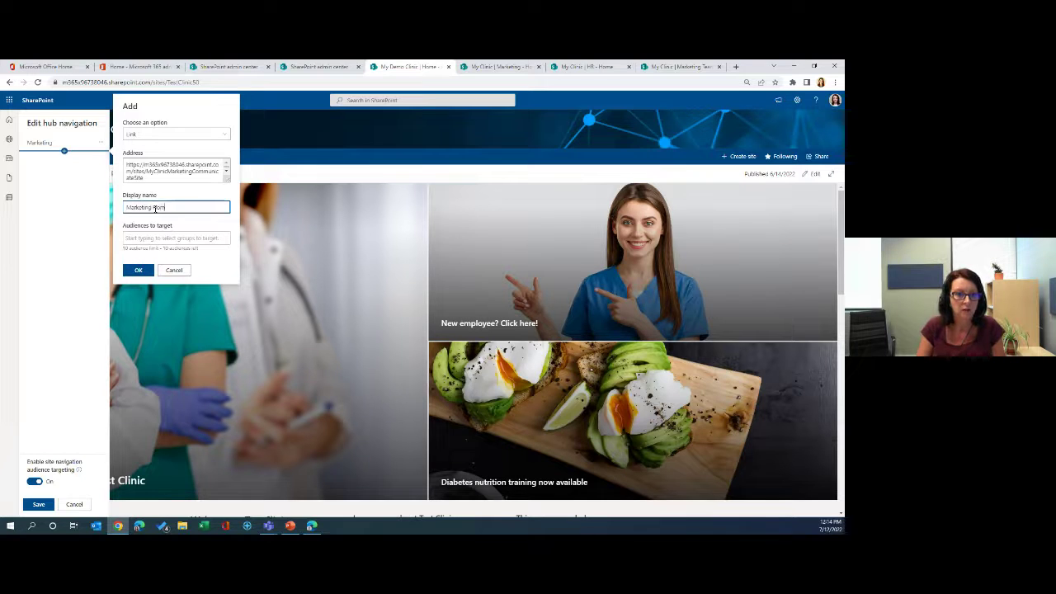
type("e")
left_click(138, 270)
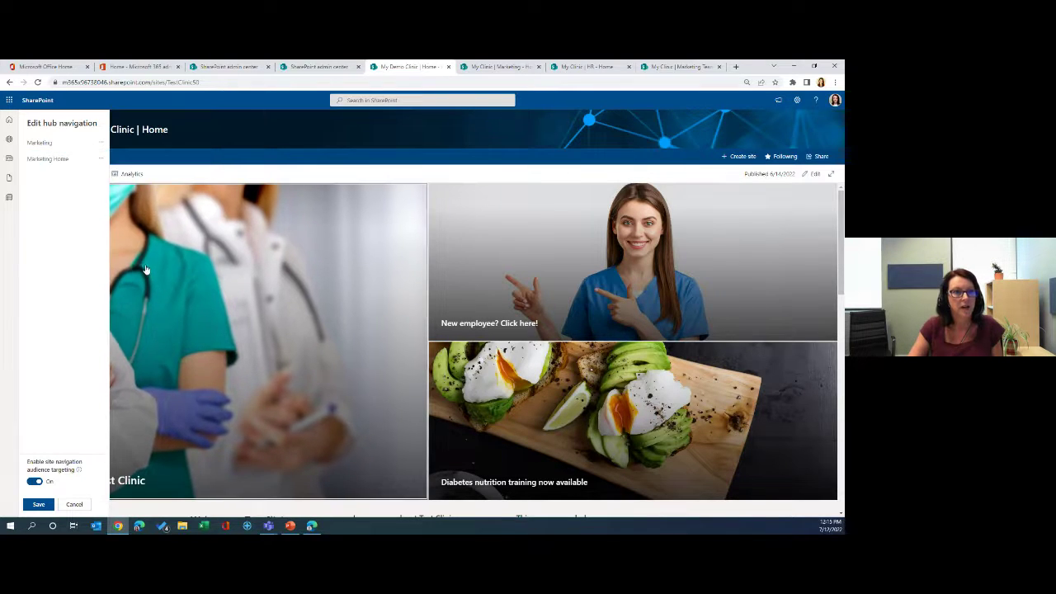
- Make Marketing Home a sub link of Marketing, save the hub navigation and check the Marketing menu
mouse_move(47, 165)
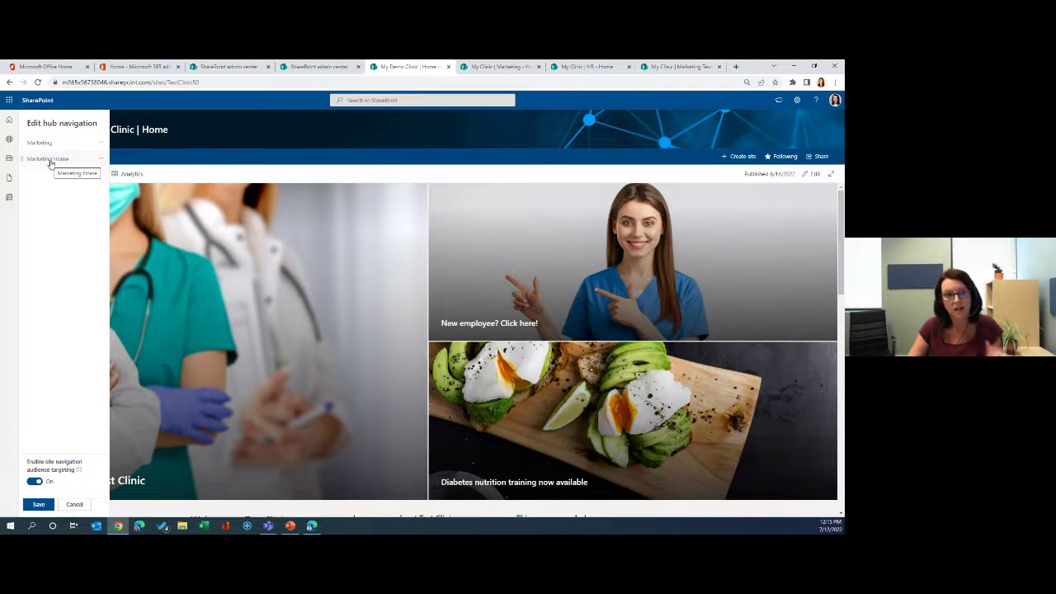
left_click(99, 161)
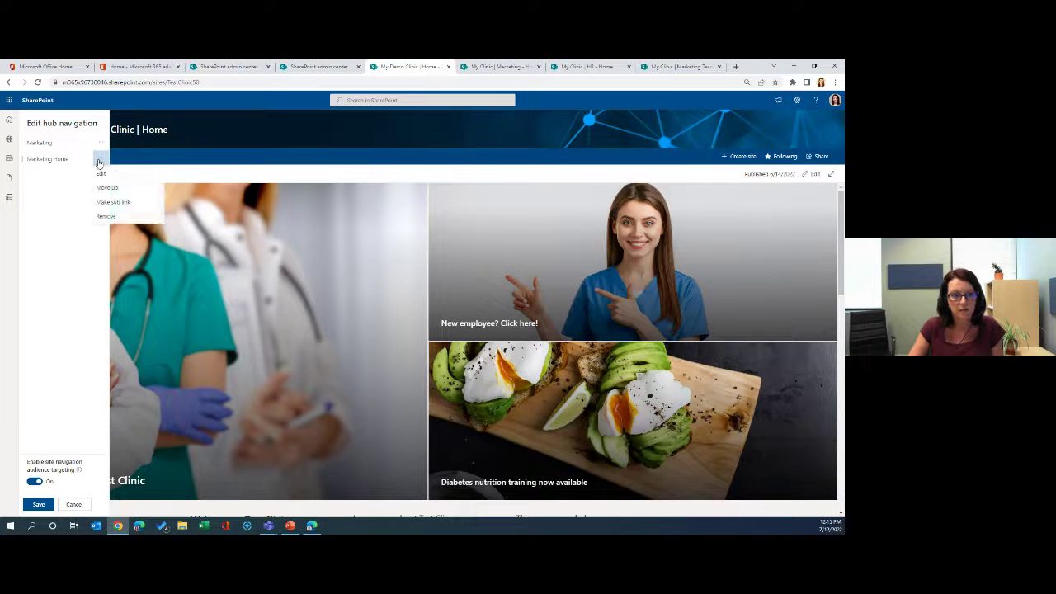
left_click(107, 207)
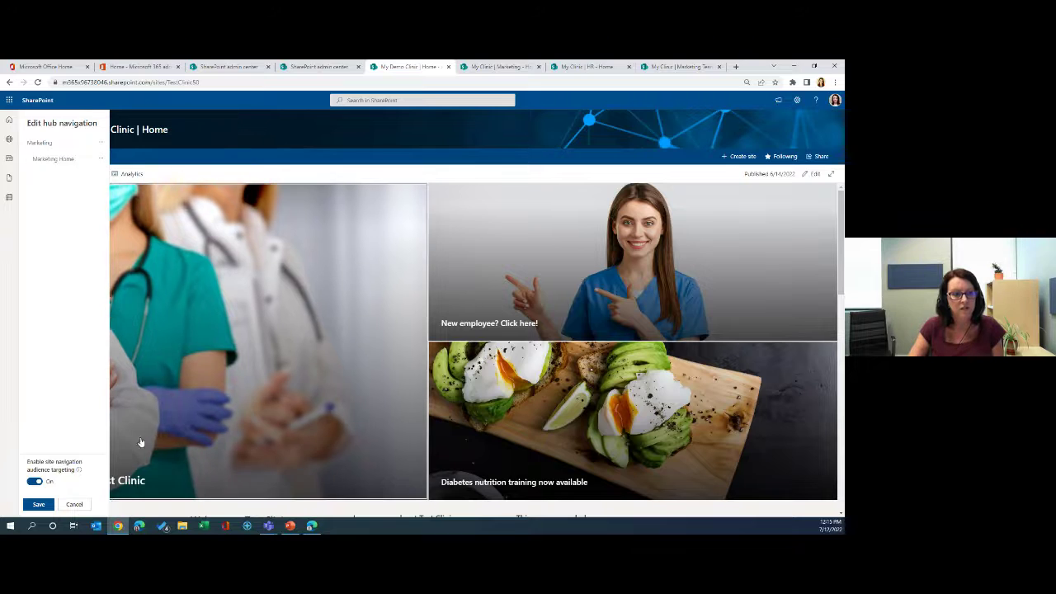
left_click(40, 505)
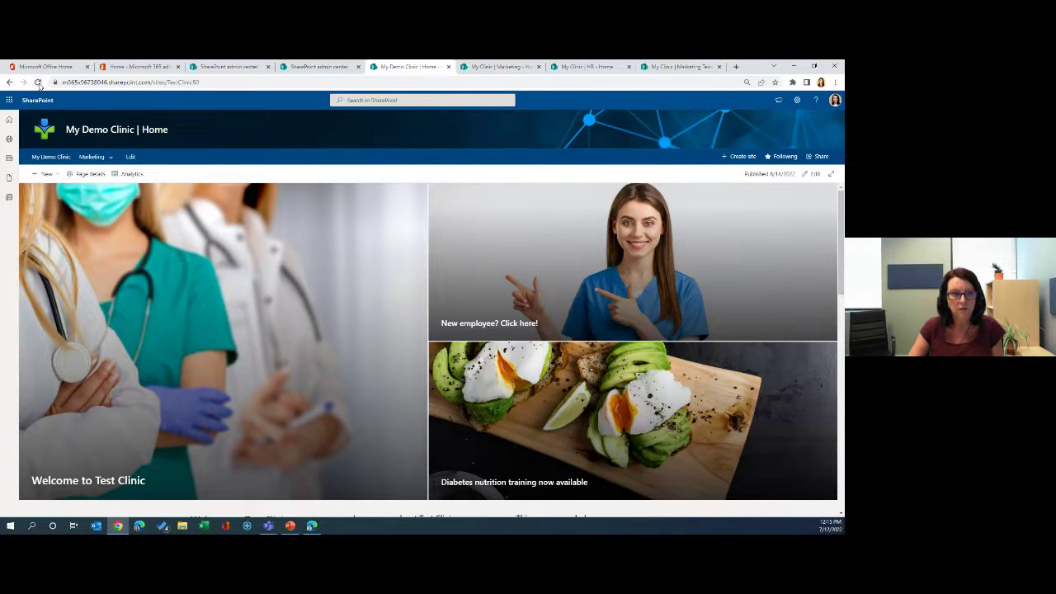
left_click(109, 161)
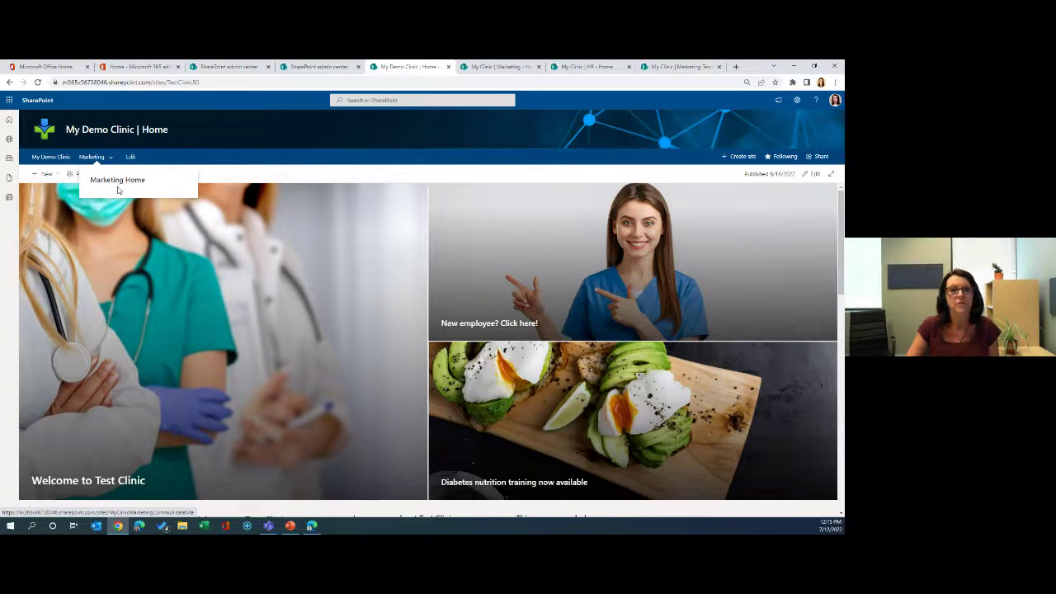
- Copy the address of the Marketing Resources document library on the My Clinic | Marketing site and return to the My Demo Clinic home site
left_click(491, 68)
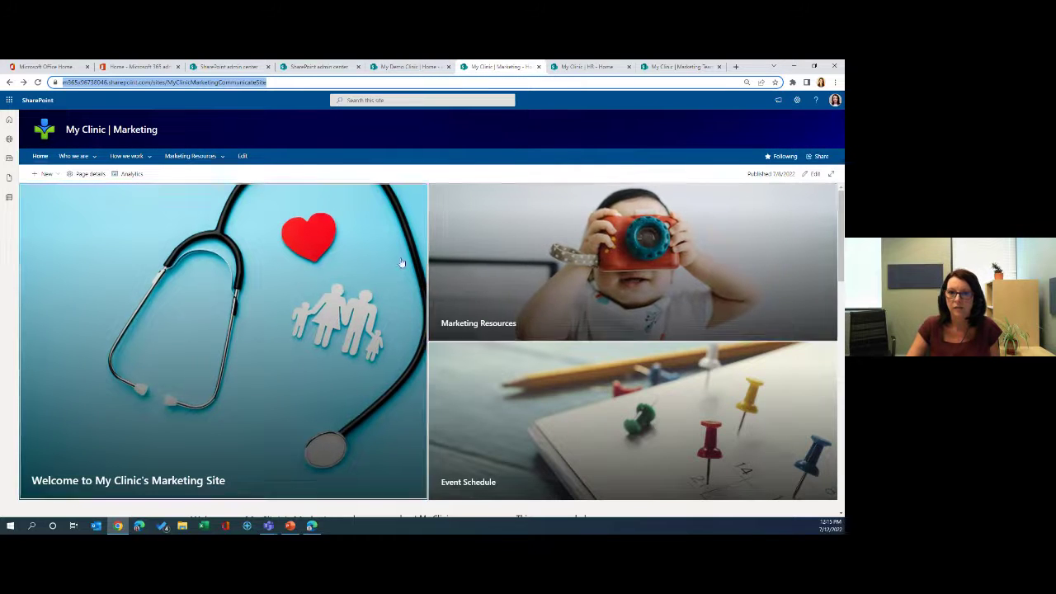
left_click(555, 275)
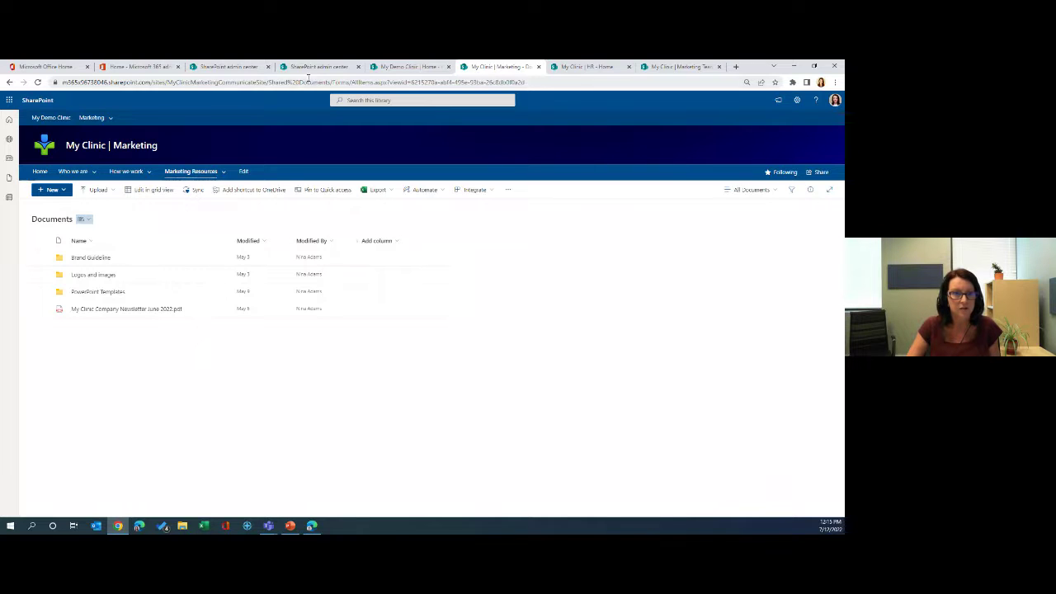
right_click(272, 82)
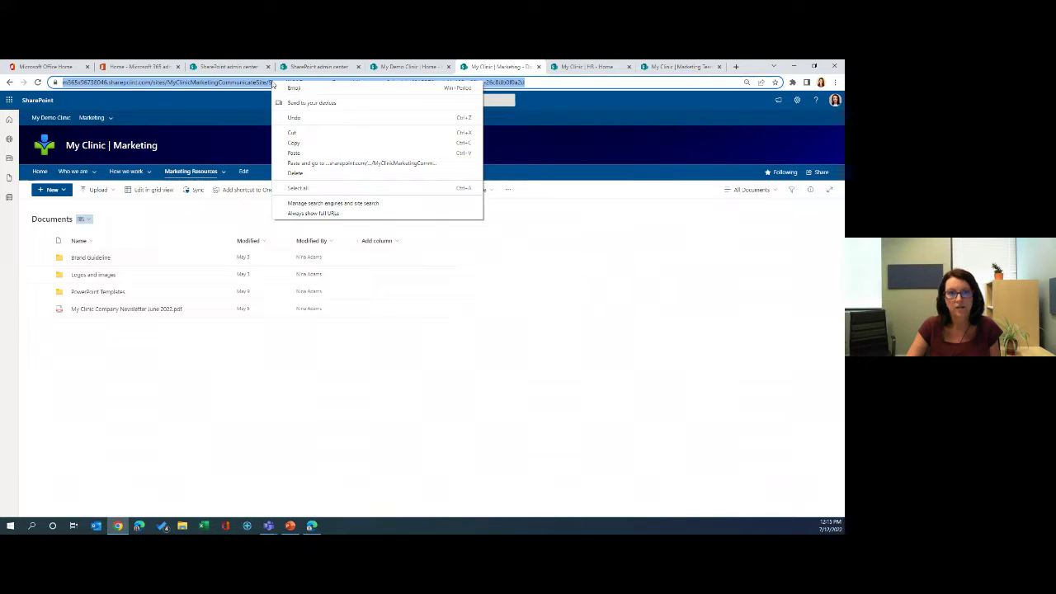
left_click(294, 142)
left_click(402, 69)
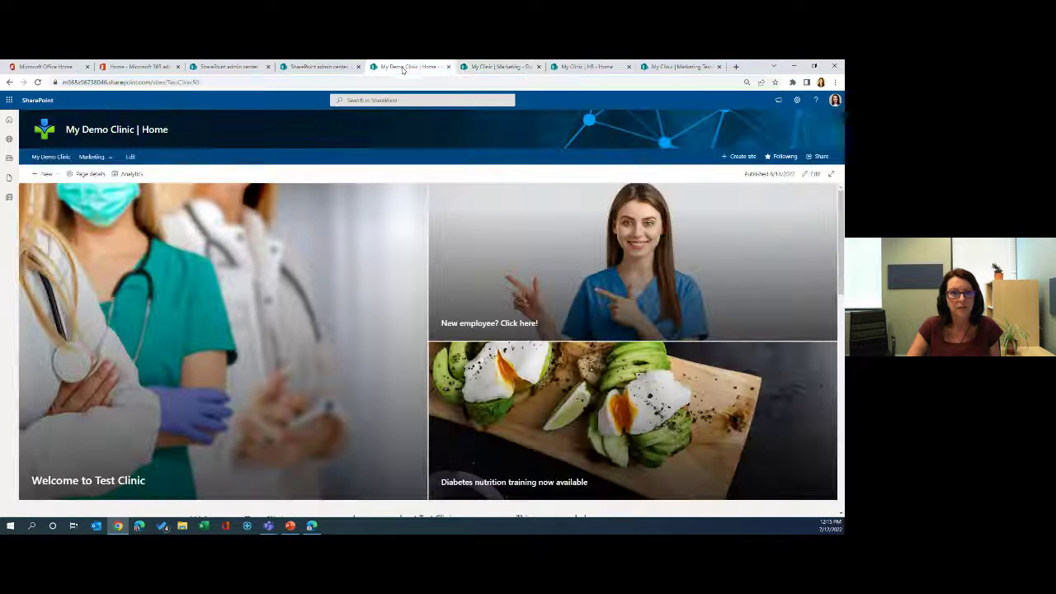
- Add a hub navigation link named Marketing Resources below Marketing Home, using the copied library address
left_click(132, 157)
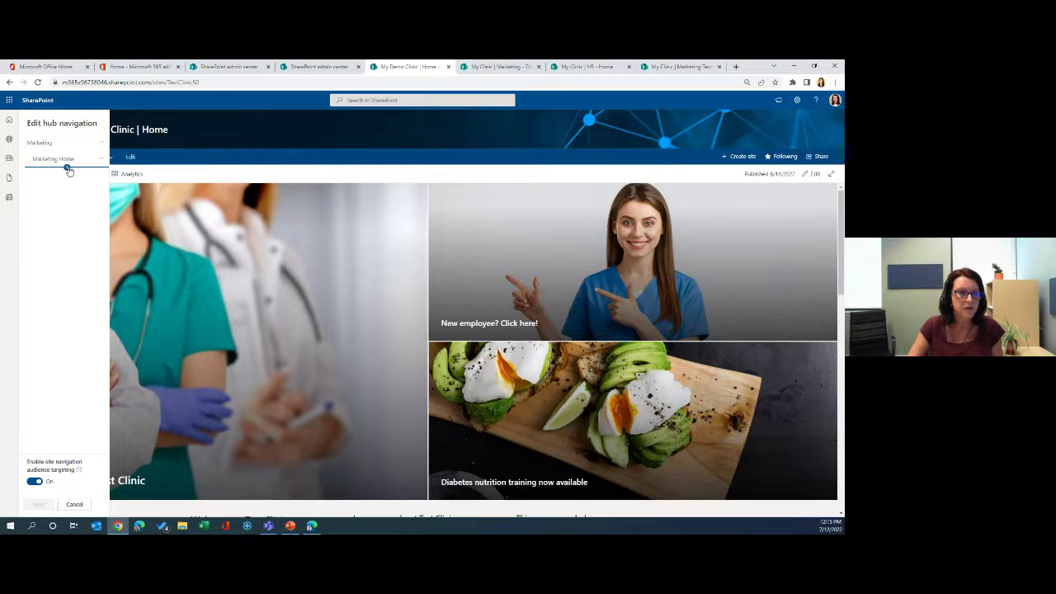
left_click(67, 169)
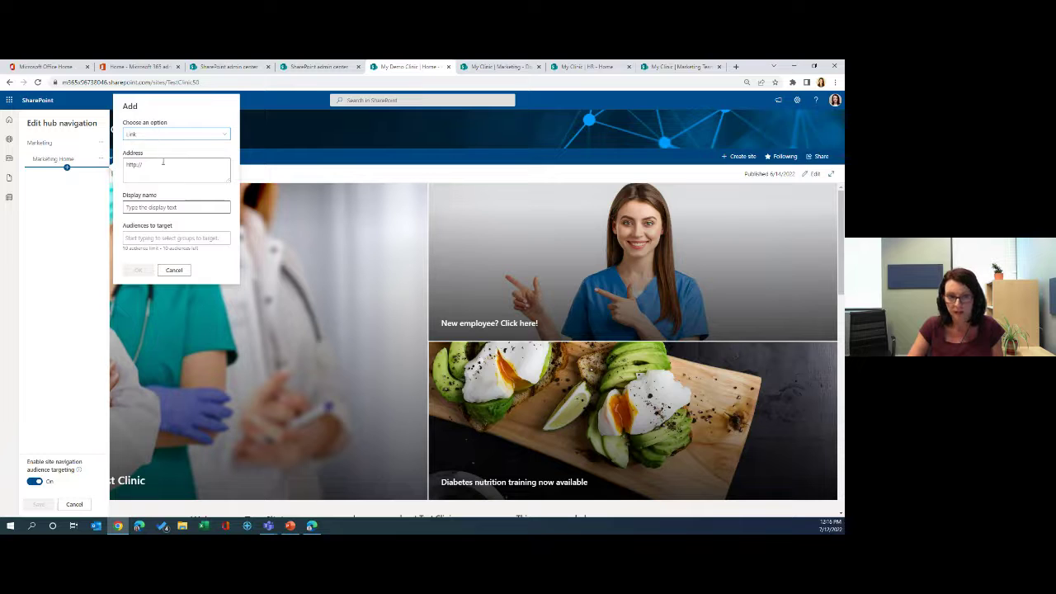
key("ctrl+v")
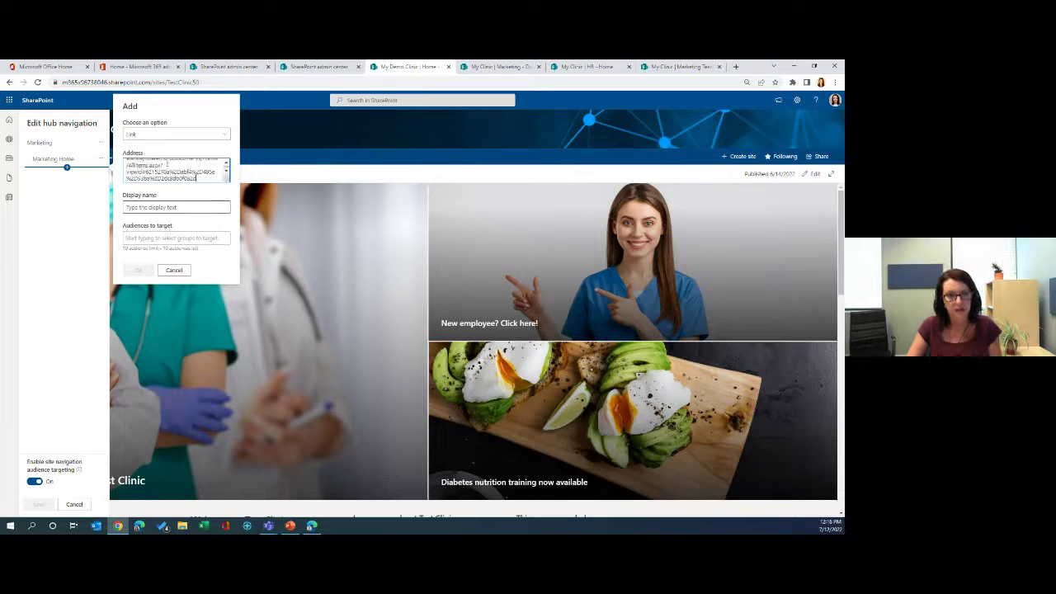
left_click(158, 207)
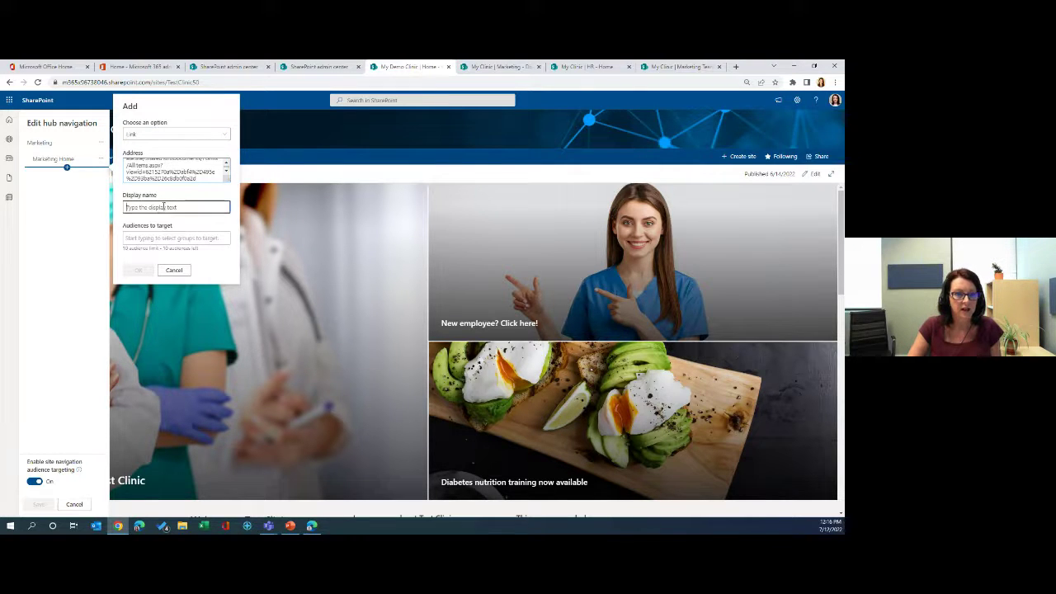
type("Marketing Resources")
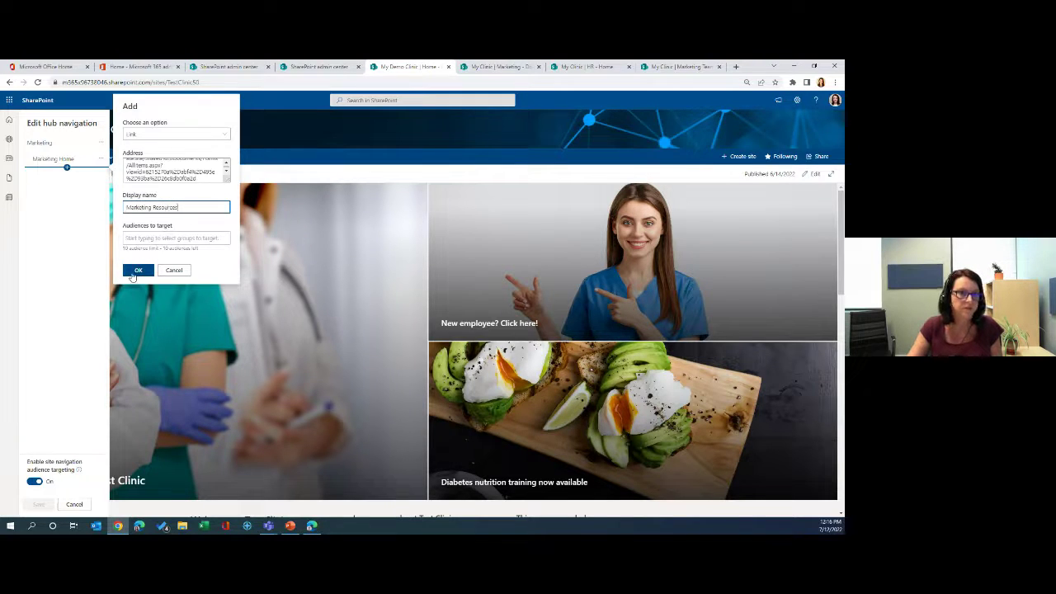
left_click(132, 273)
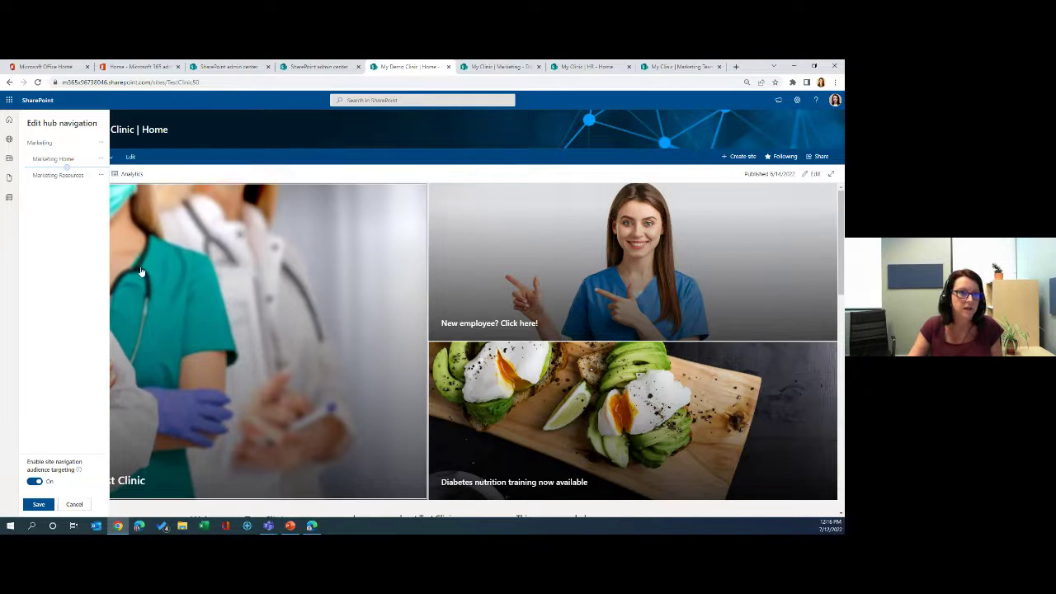
- Make Marketing Resources a sub link of Marketing Home and save the hub navigation
left_click(99, 176)
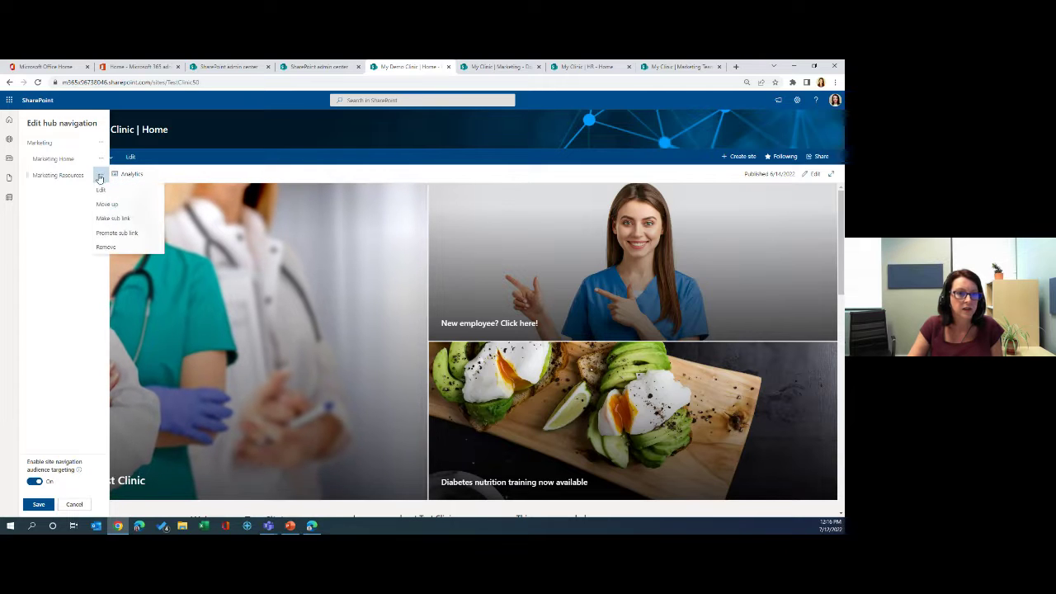
left_click(109, 218)
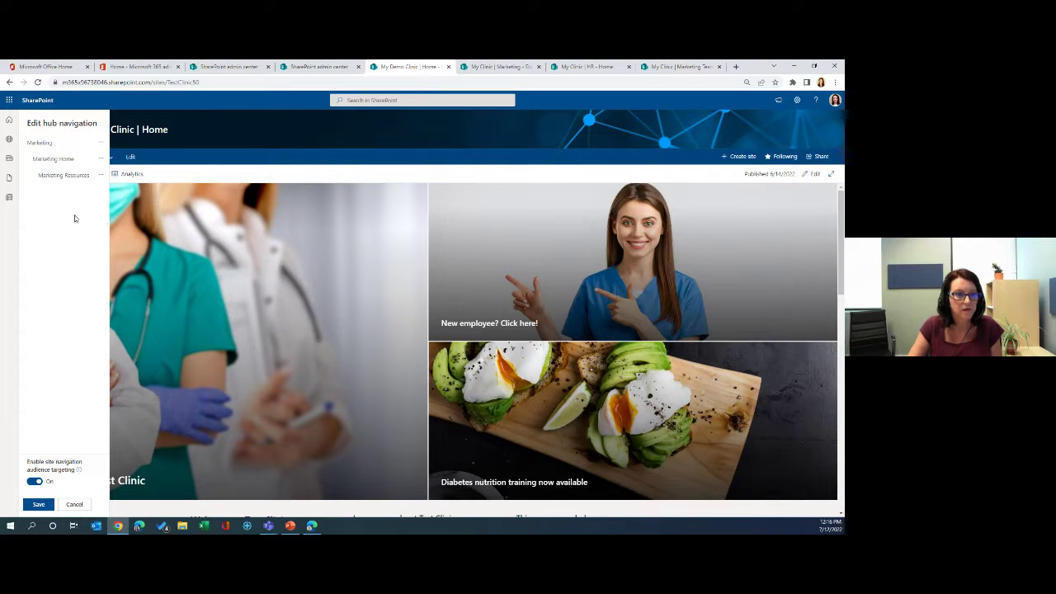
left_click(38, 504)
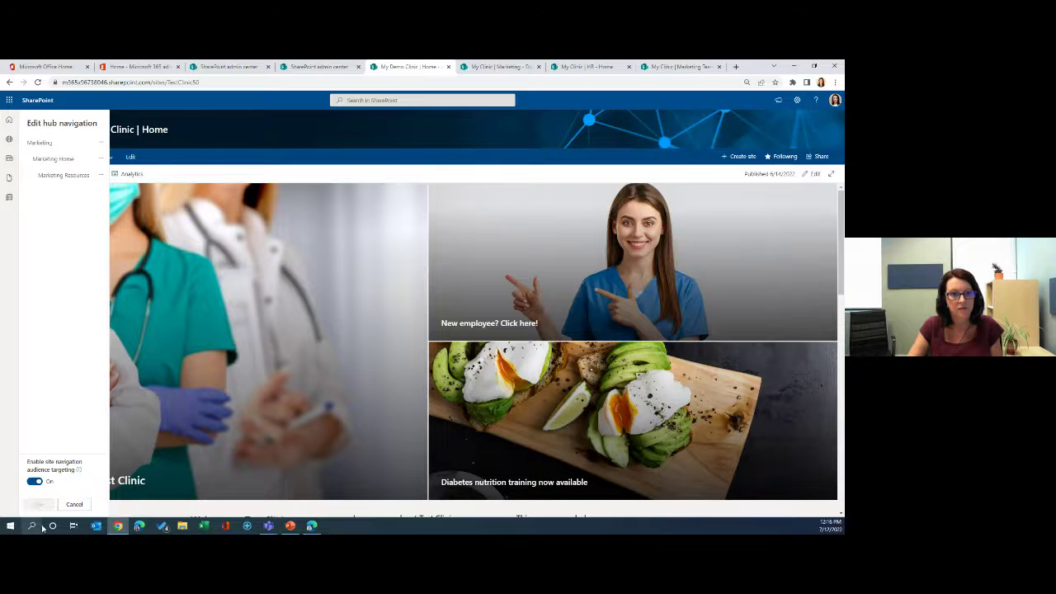
- Check the hub's Marketing menu, bring the My Clinic | Marketing site back to its home page and return to the My Demo Clinic site
mouse_move(92, 157)
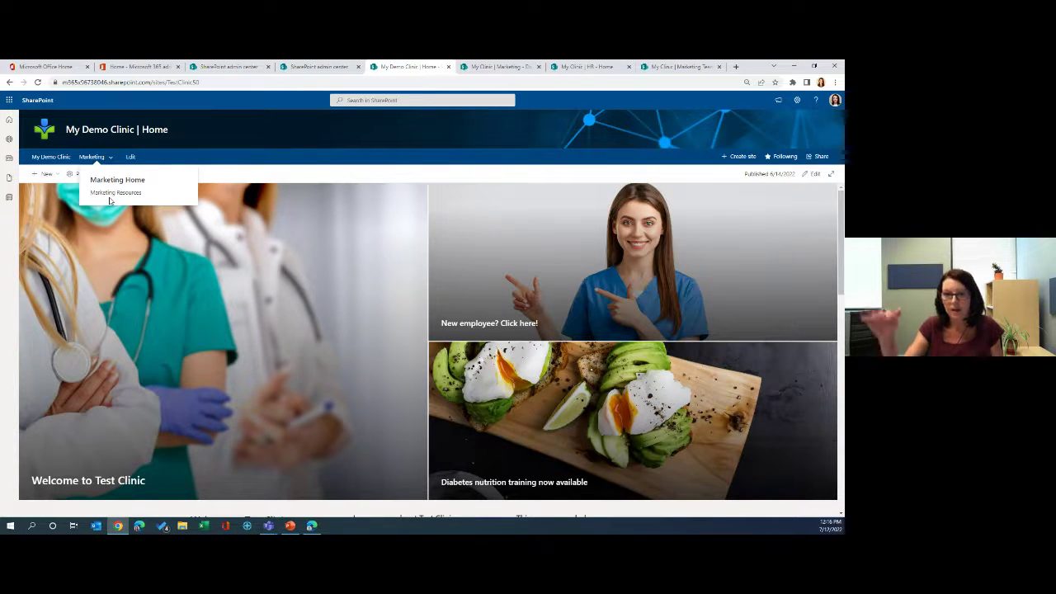
left_click(493, 67)
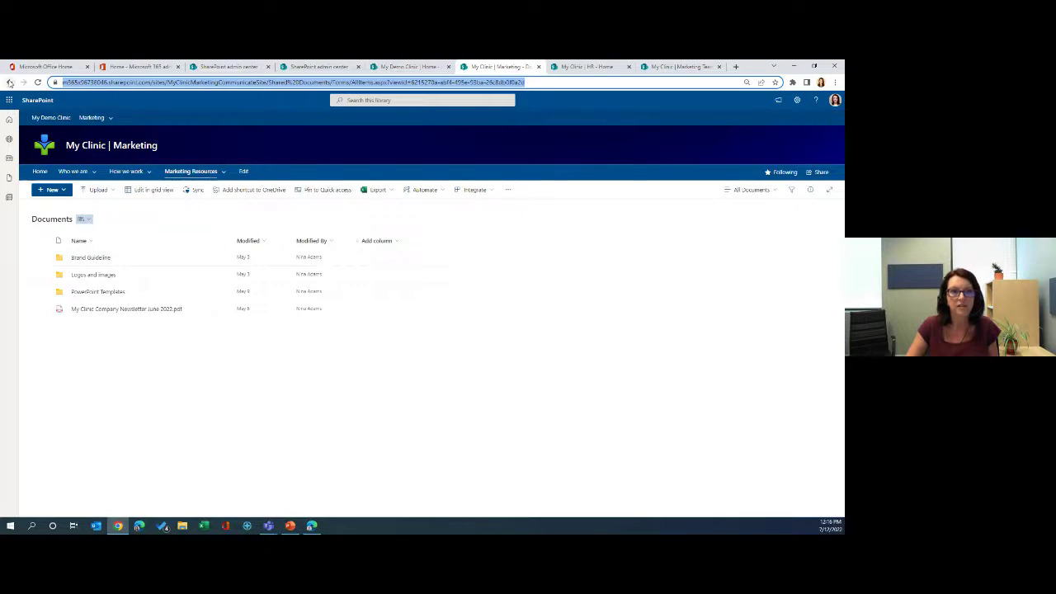
left_click(9, 82)
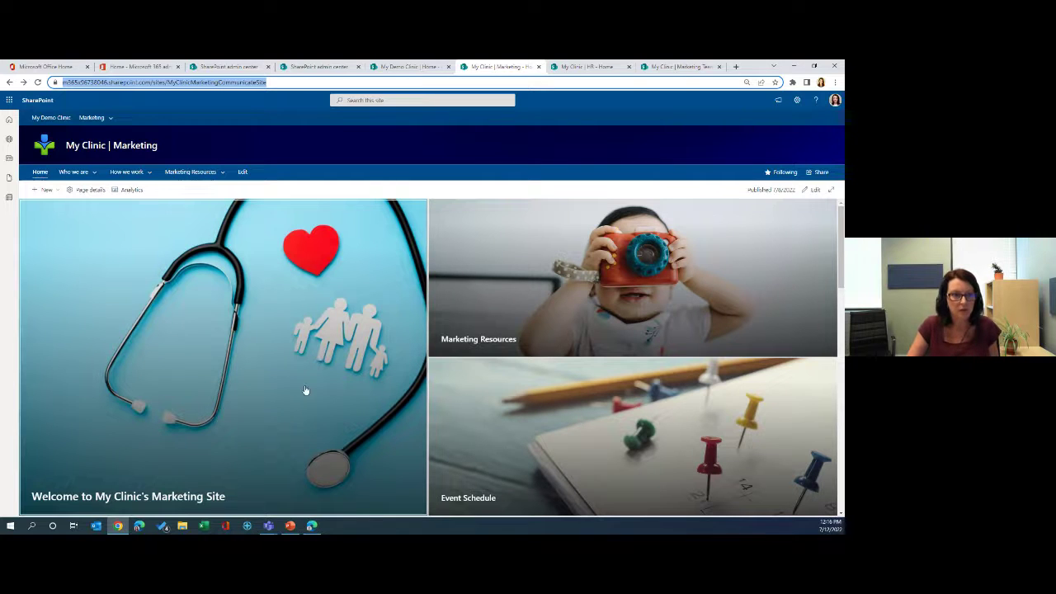
left_click(408, 67)
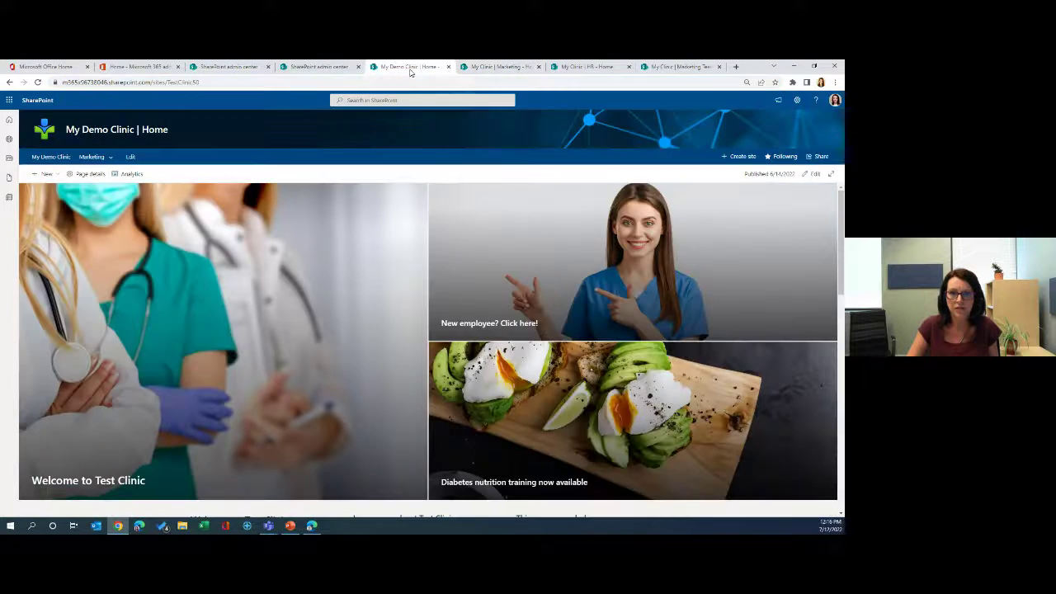
- Start a new hub navigation entry below Marketing Resources and copy the address of the My Clinic | HR home page for it
left_click(130, 157)
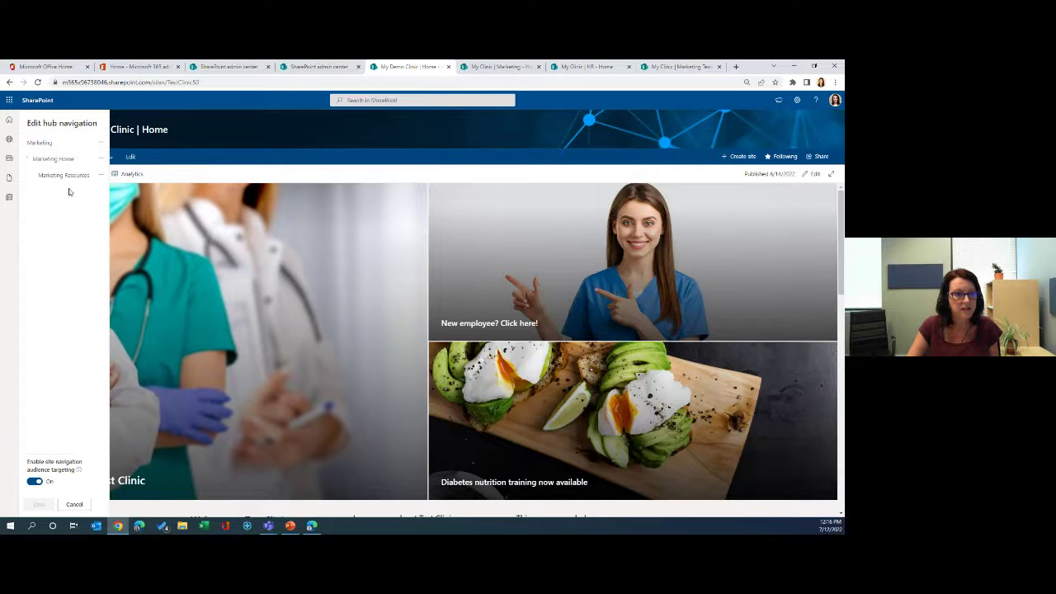
left_click(70, 185)
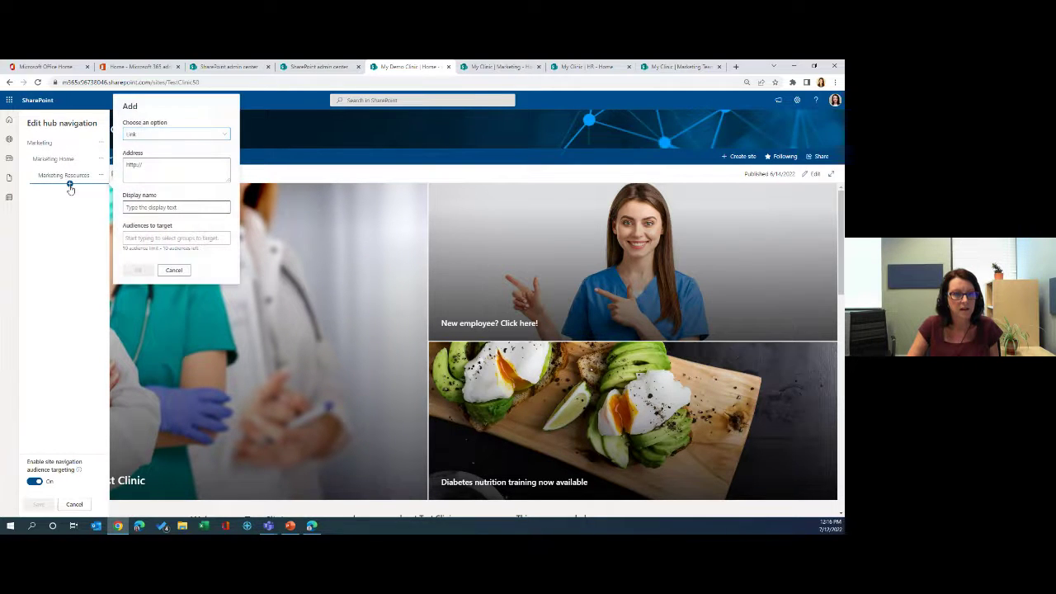
left_click(585, 67)
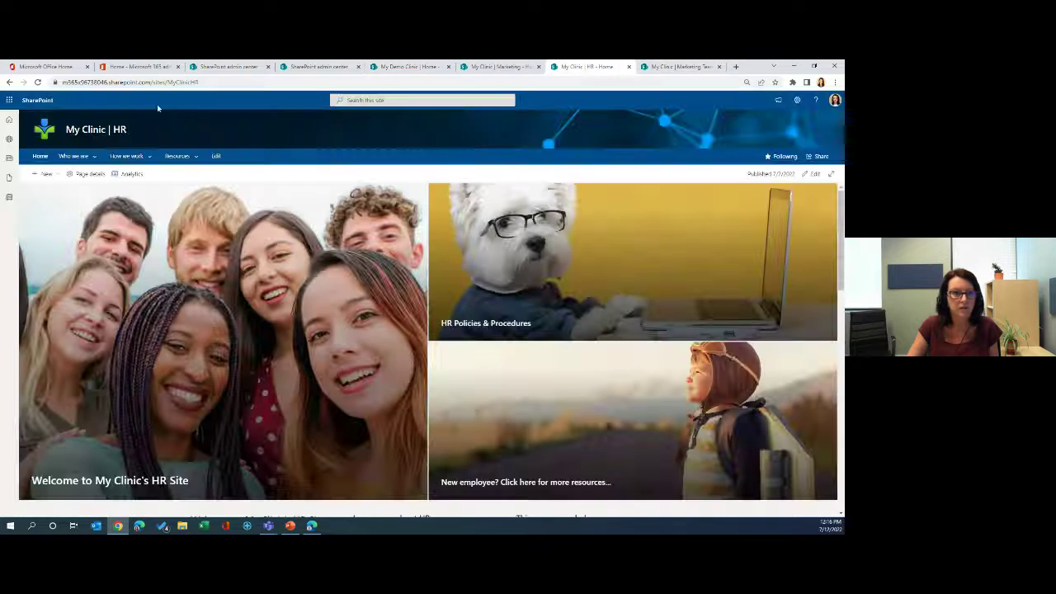
right_click(212, 84)
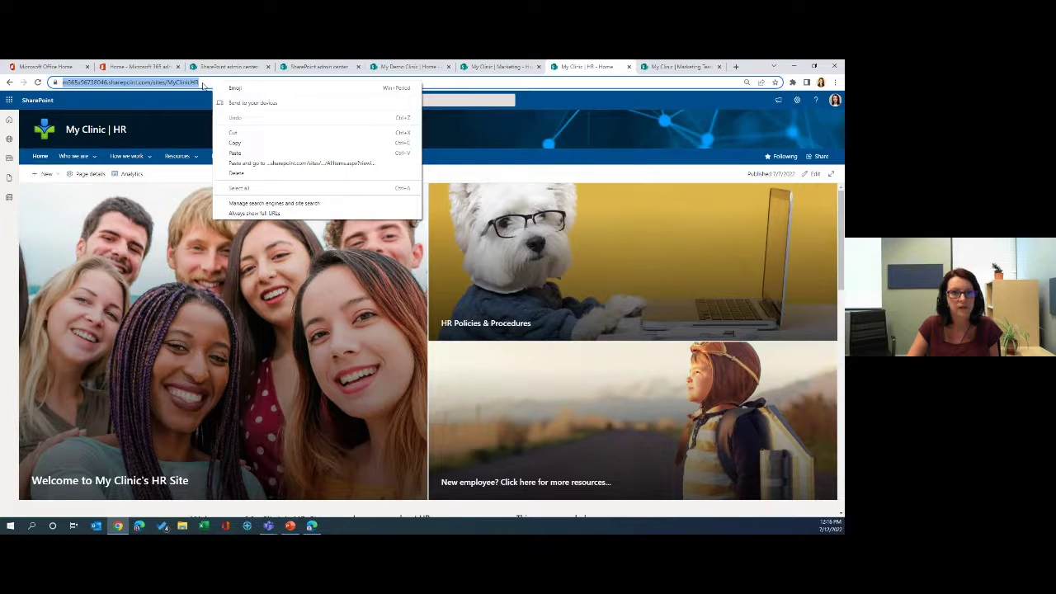
left_click(275, 144)
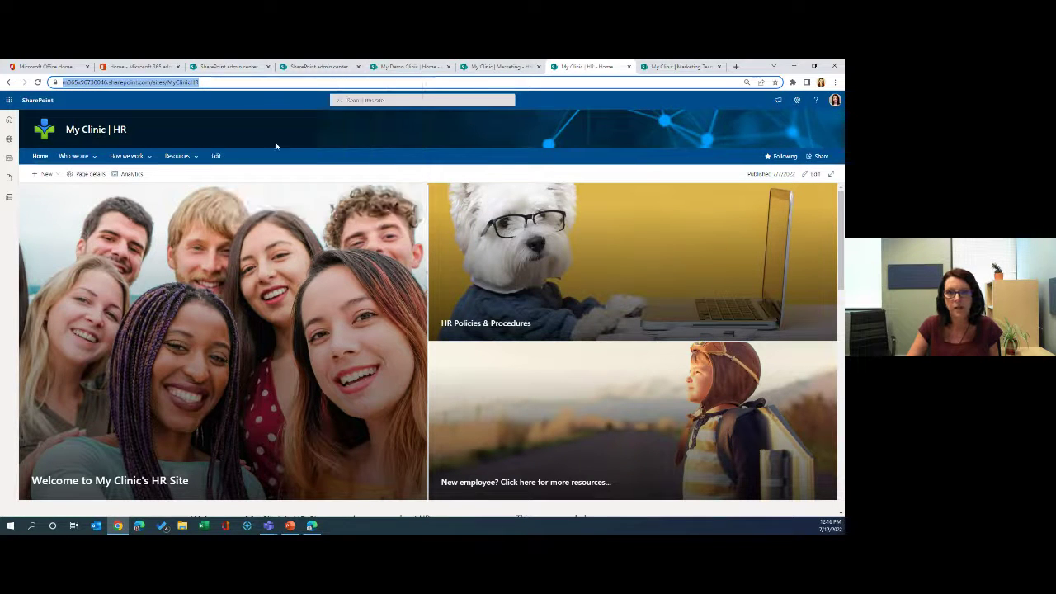
left_click(396, 67)
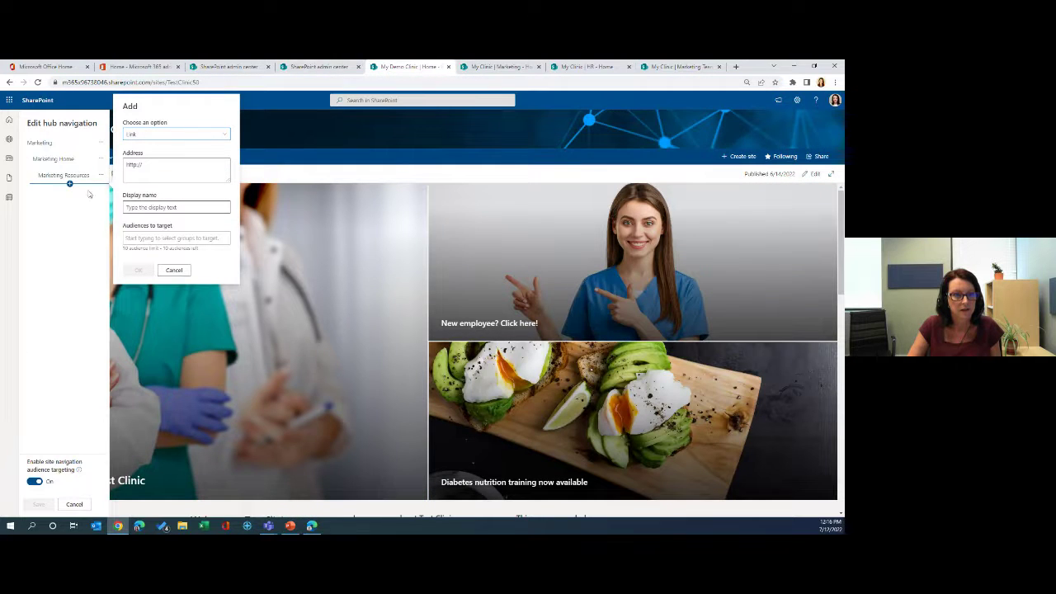
- Add an Associated hubs entry named Human Resources below Marketing Resources, save the hub navigation and check the Marketing menu
left_click(168, 135)
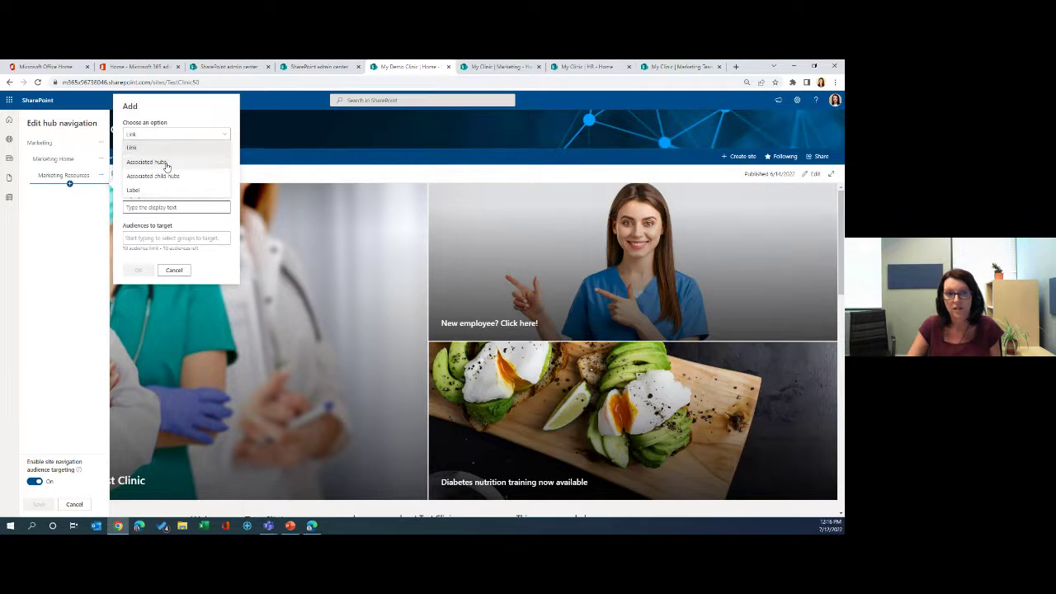
left_click(165, 163)
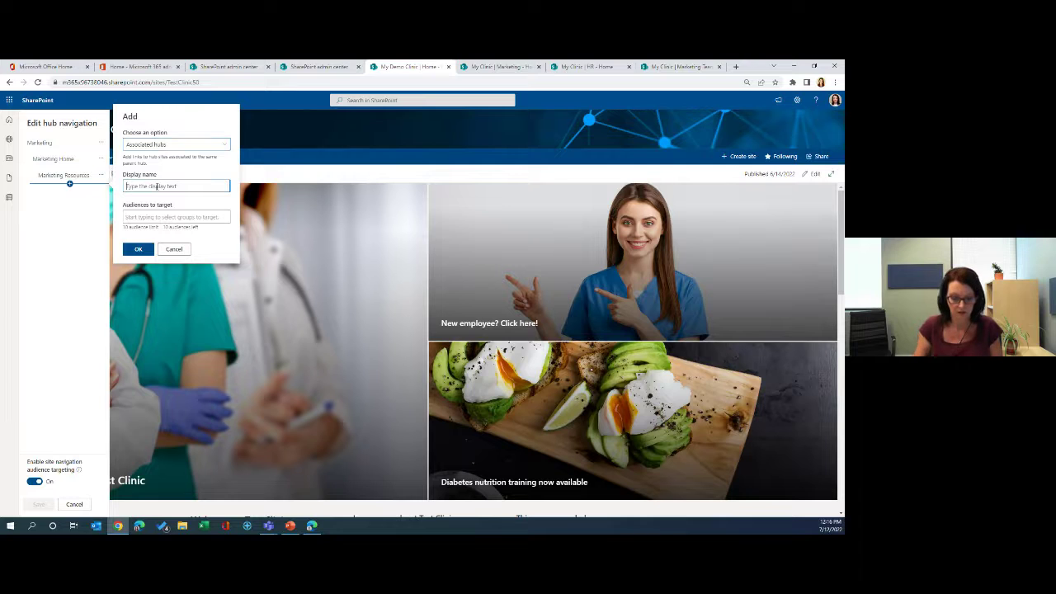
left_click(156, 186)
type("Human Resources")
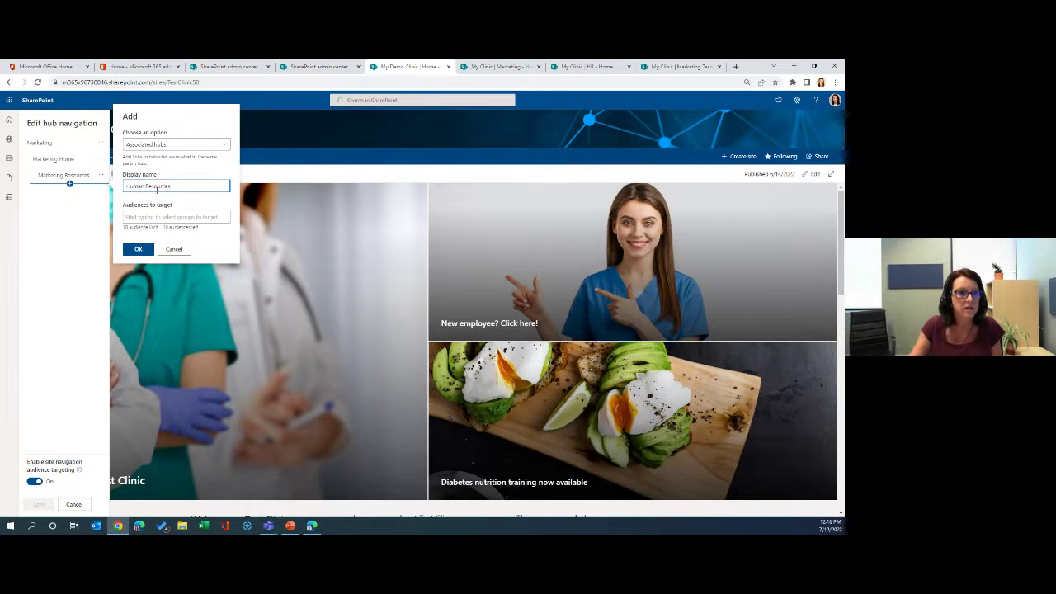
left_click(138, 249)
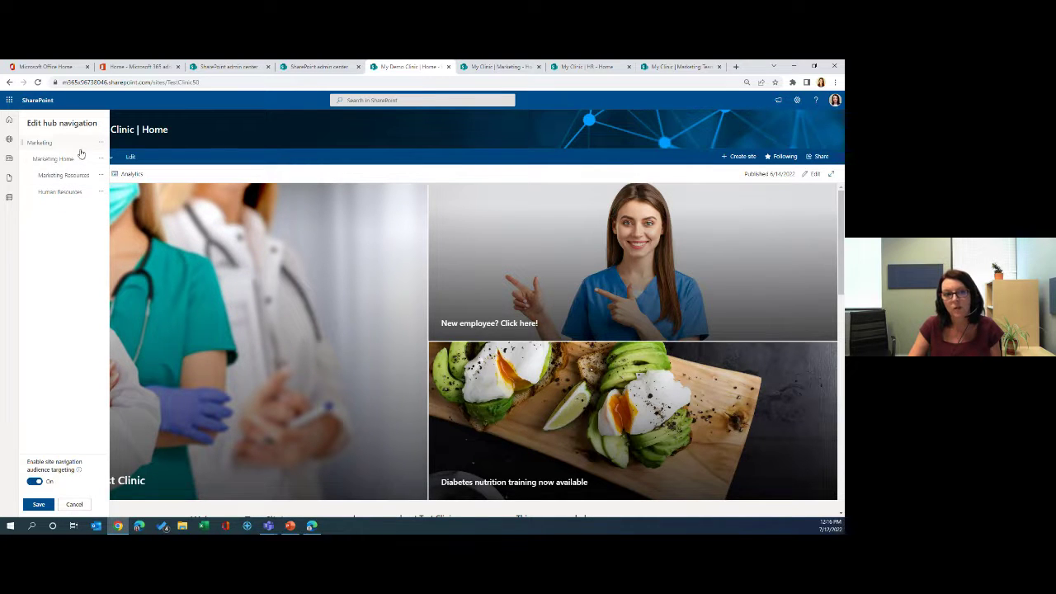
left_click(39, 505)
left_click(106, 158)
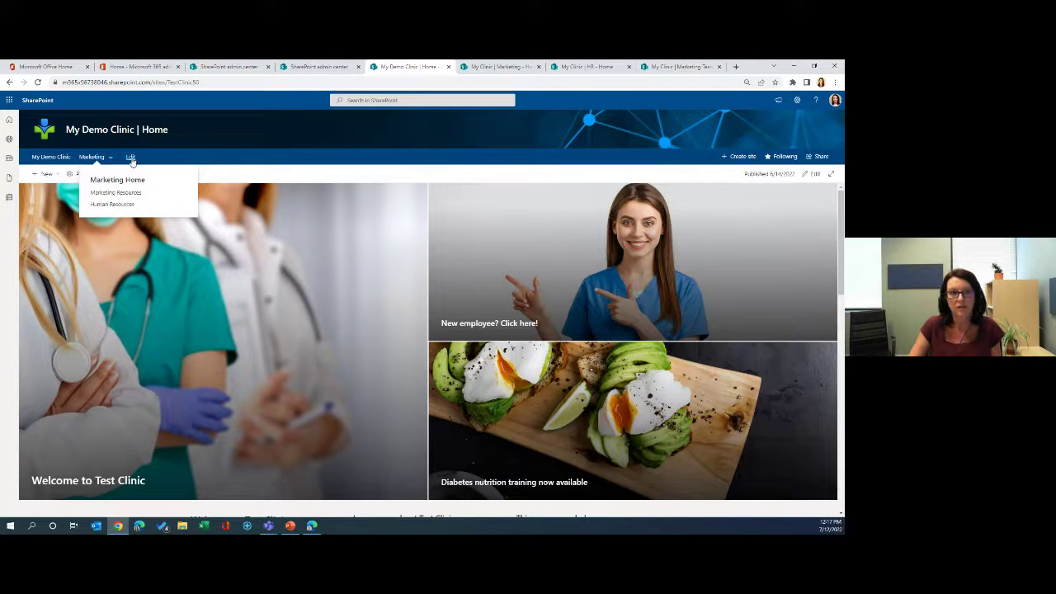
- Promote Human Resources to a top-level entry of the hub navigation and save
left_click(130, 158)
left_click(102, 194)
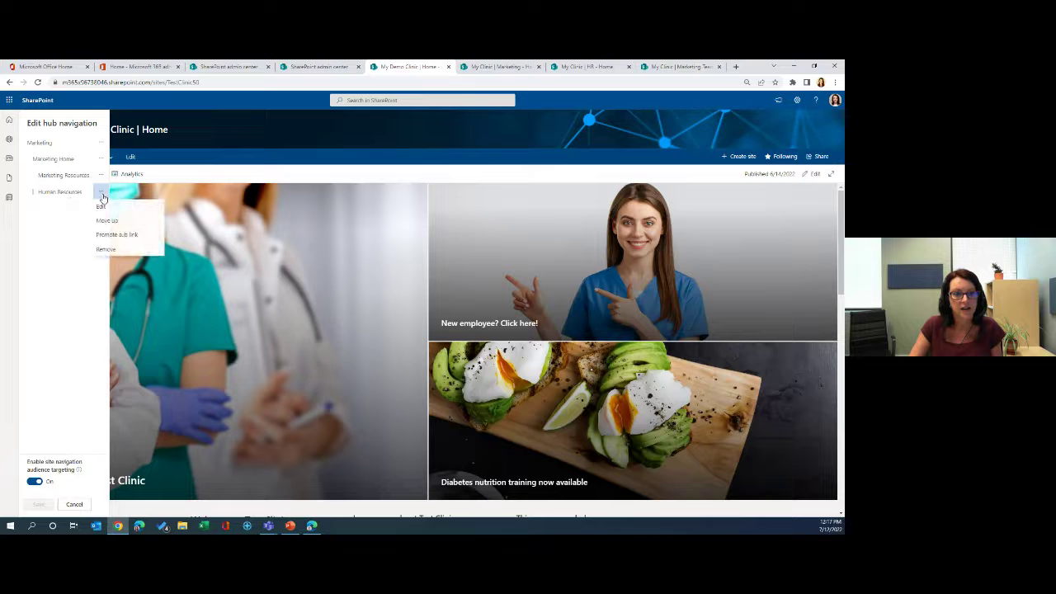
left_click(116, 234)
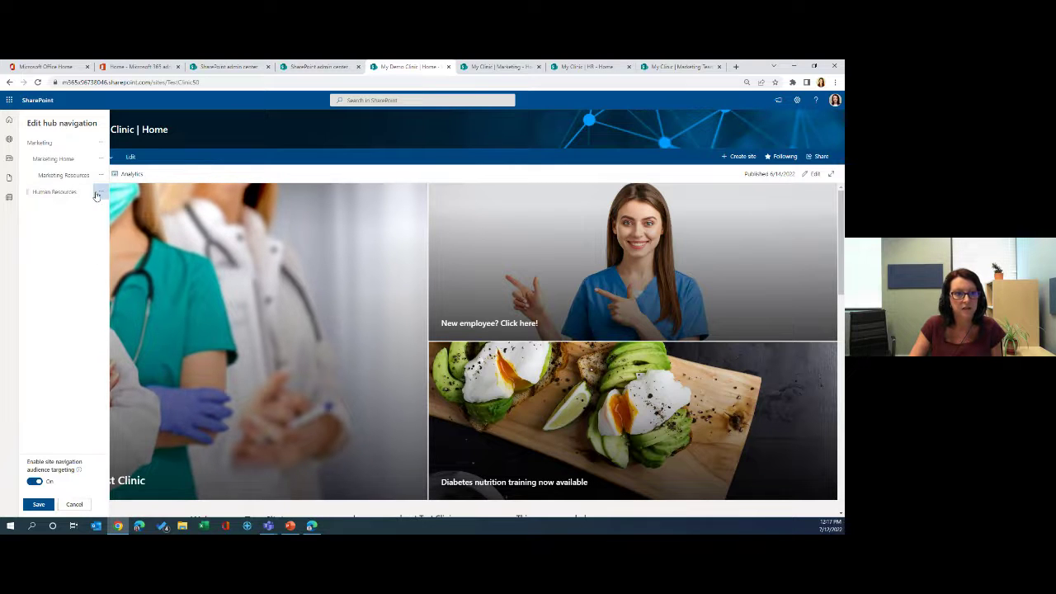
left_click(97, 194)
left_click(110, 245)
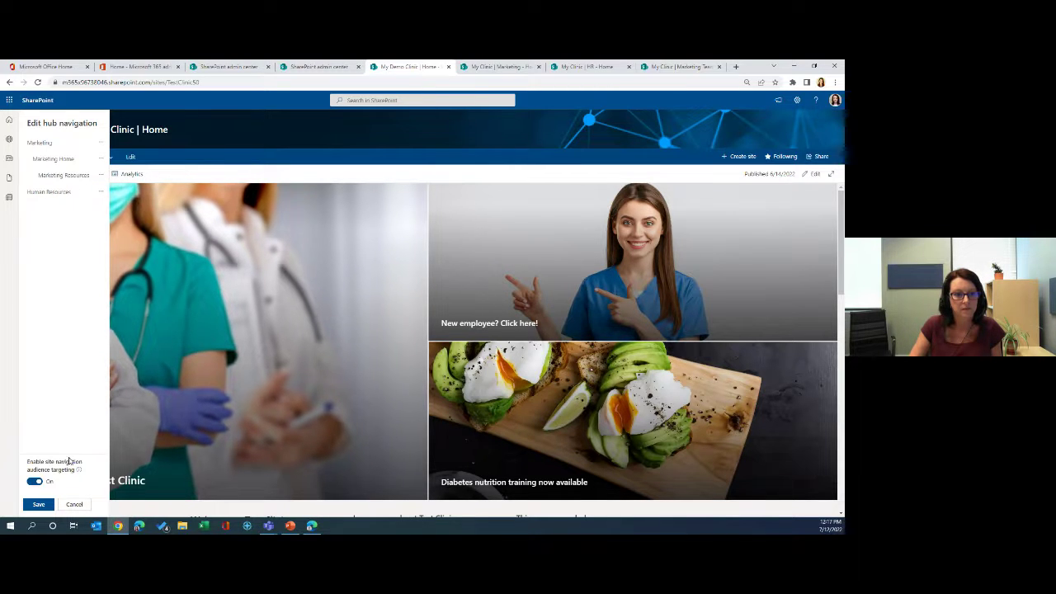
left_click(39, 504)
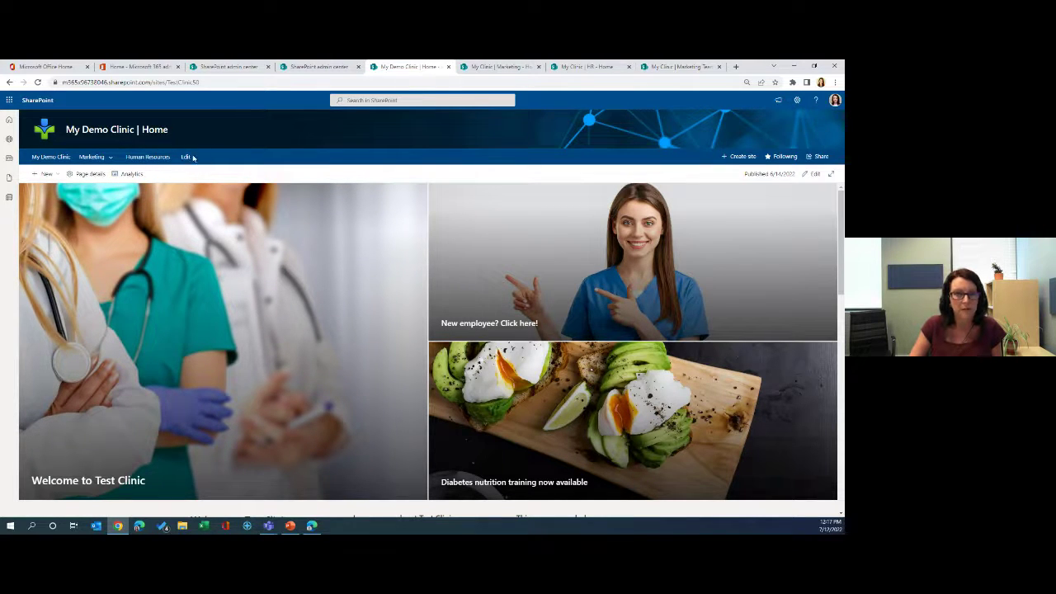
- Add a hub navigation link named HR Home below Human Resources, using the copied HR site address
left_click(192, 158)
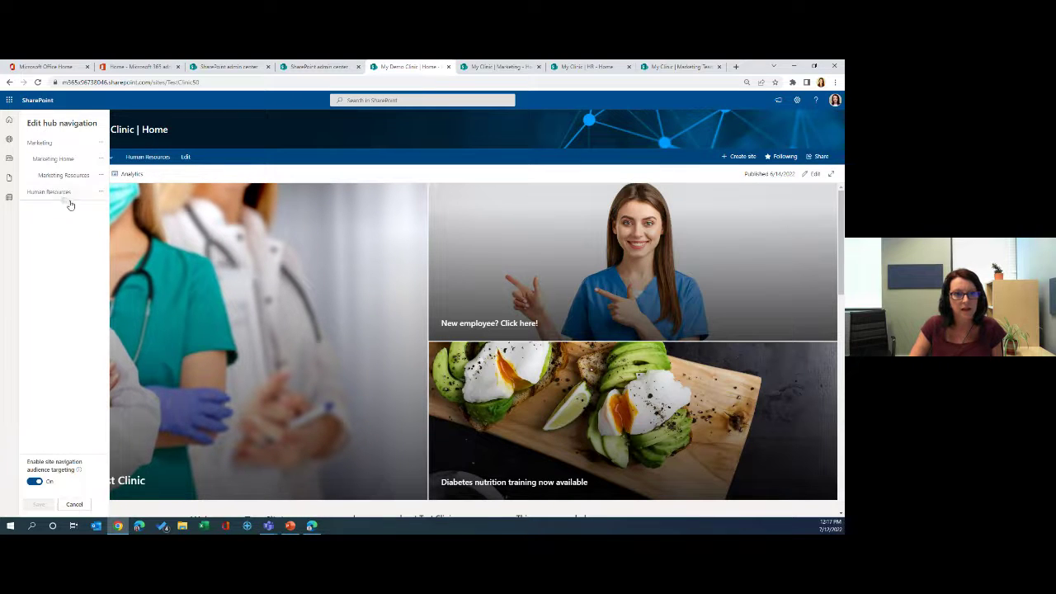
left_click(64, 201)
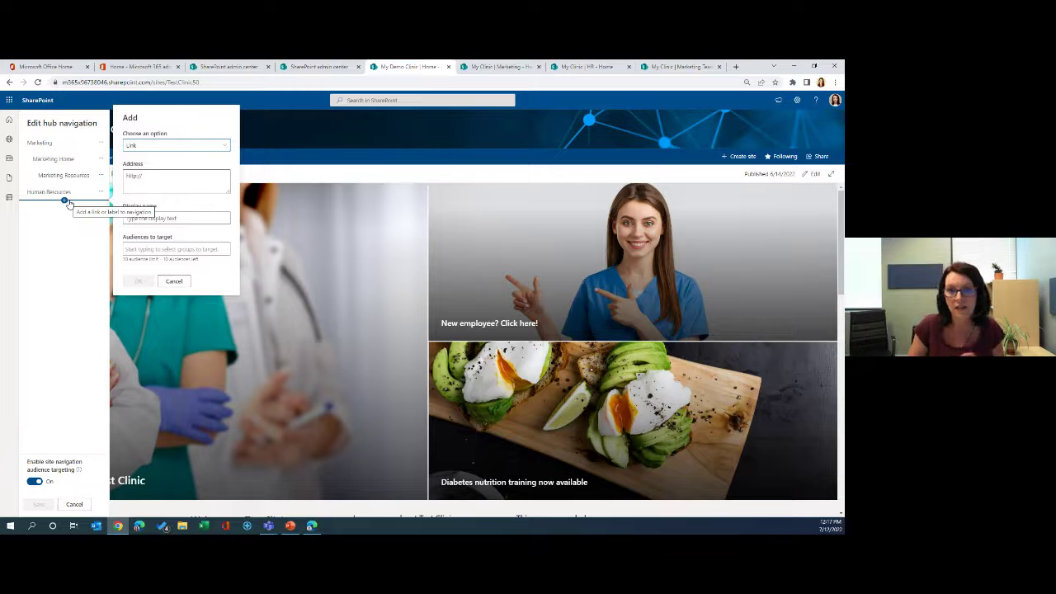
left_click(151, 178)
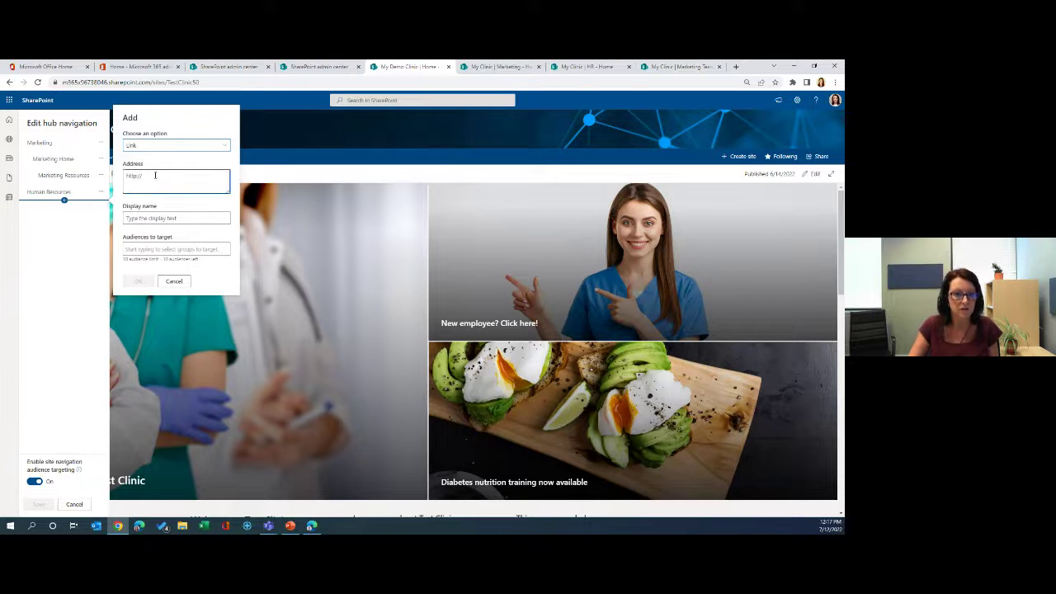
key("ctrl+a")
key("ctrl+v")
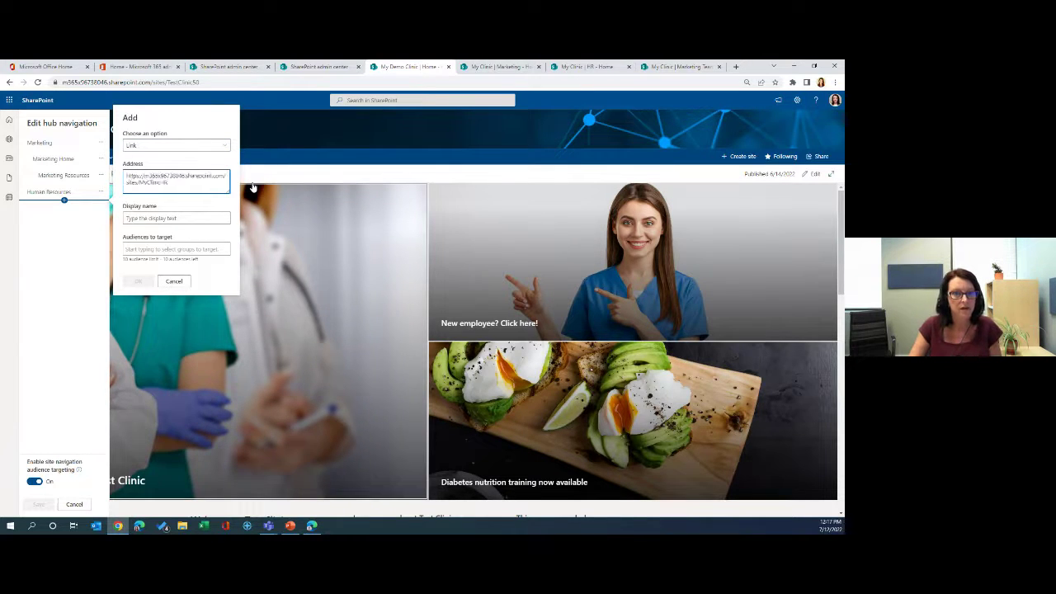
left_click(160, 217)
type("HR")
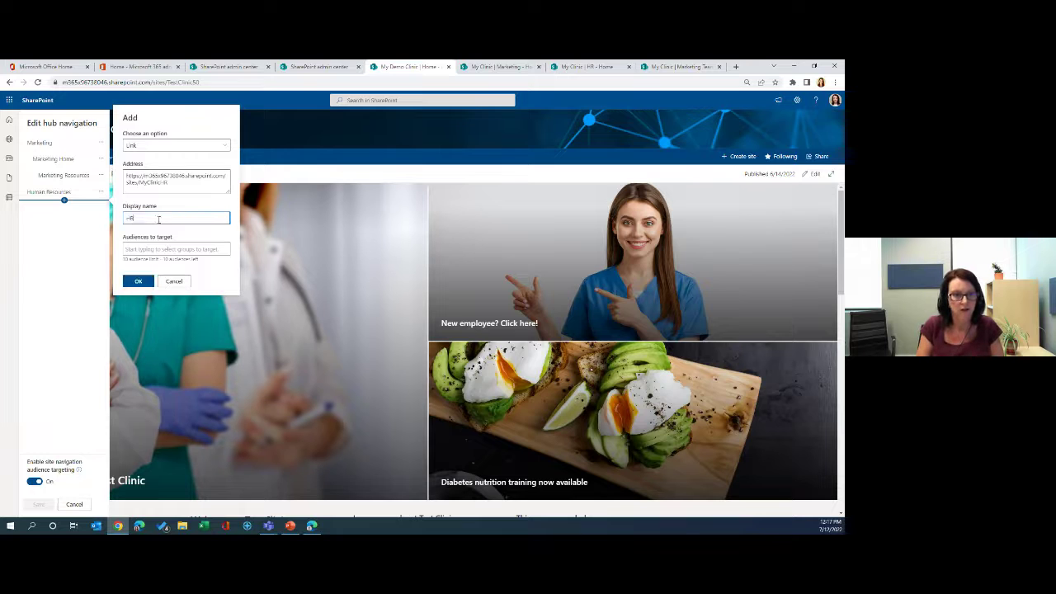
type(" Home")
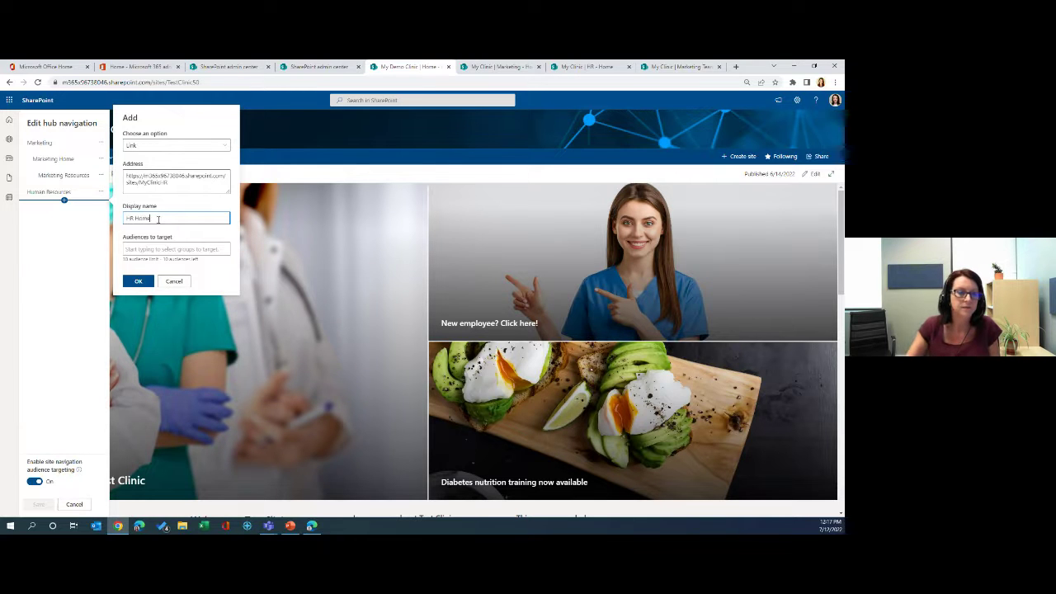
left_click(139, 283)
- Make HR Home a sub link of Human Resources, save the hub navigation and check its menus
left_click(101, 210)
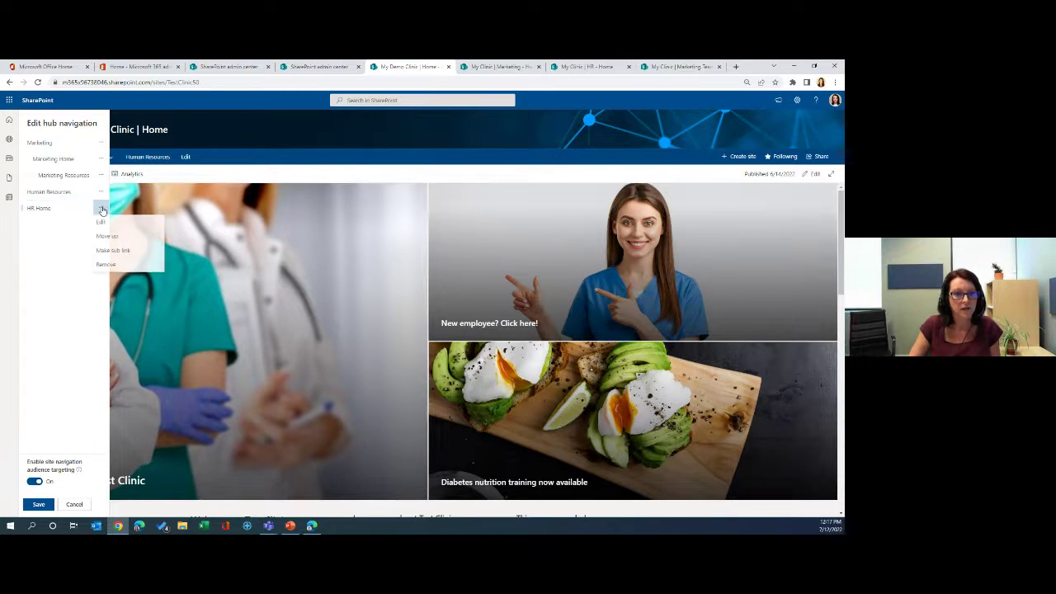
left_click(112, 251)
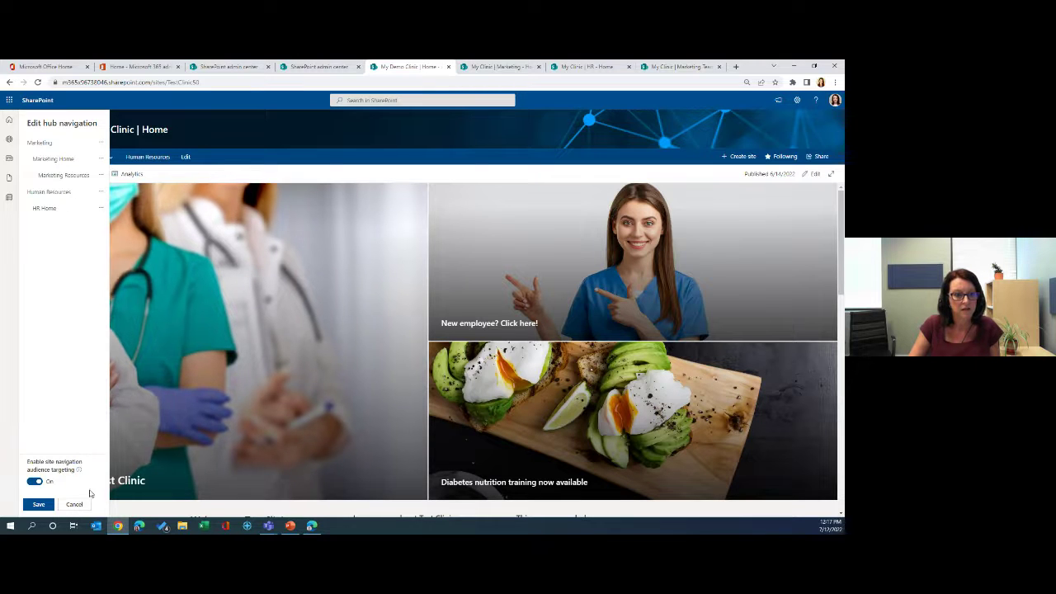
left_click(41, 504)
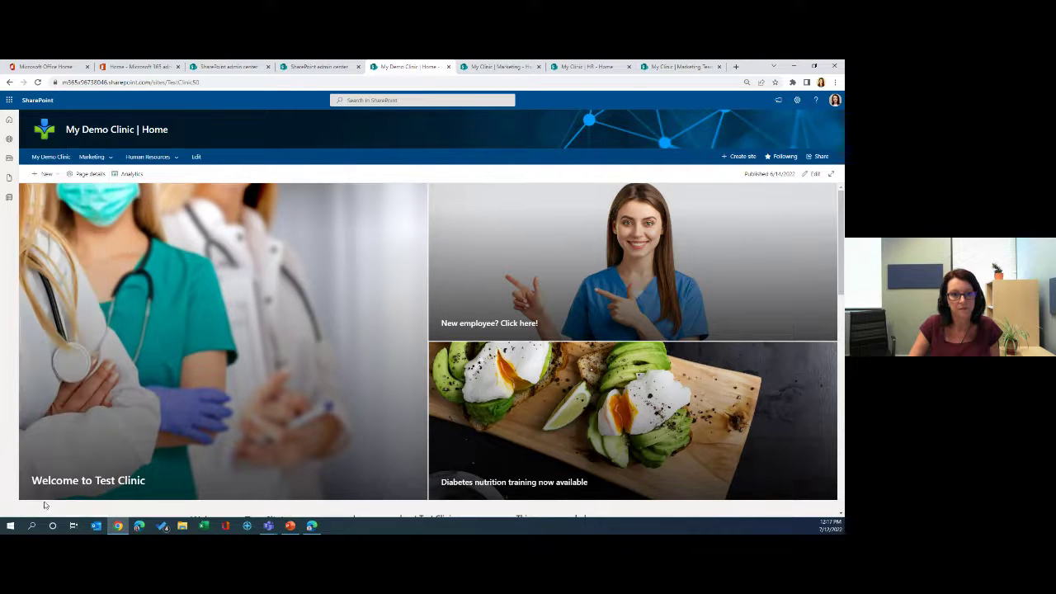
mouse_move(97, 161)
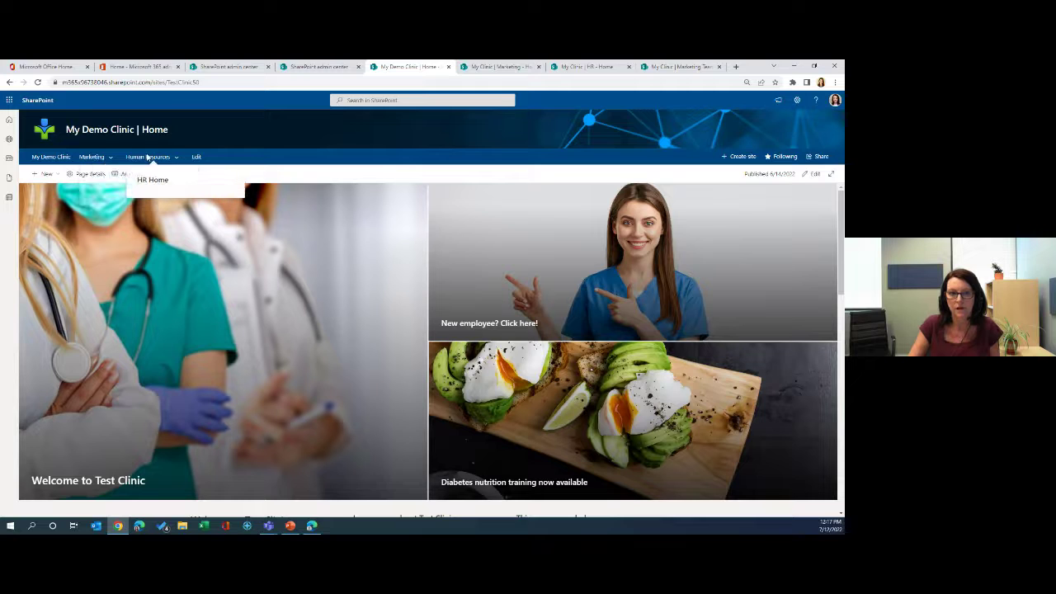
- Open the HR Policies & Procedures document library from the My Clinic | HR home page and copy its address
left_click(608, 68)
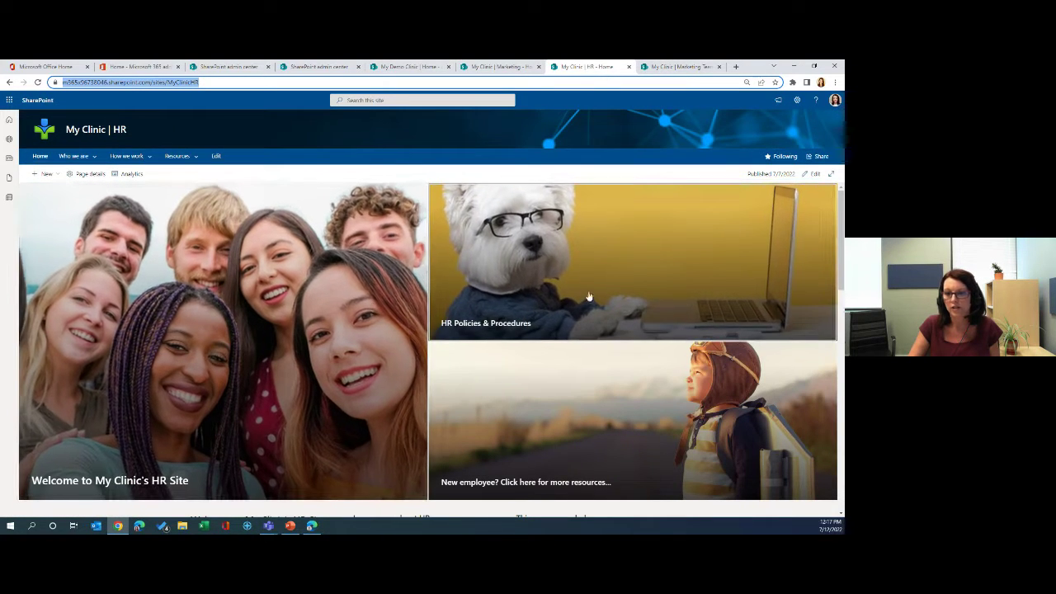
left_click(536, 262)
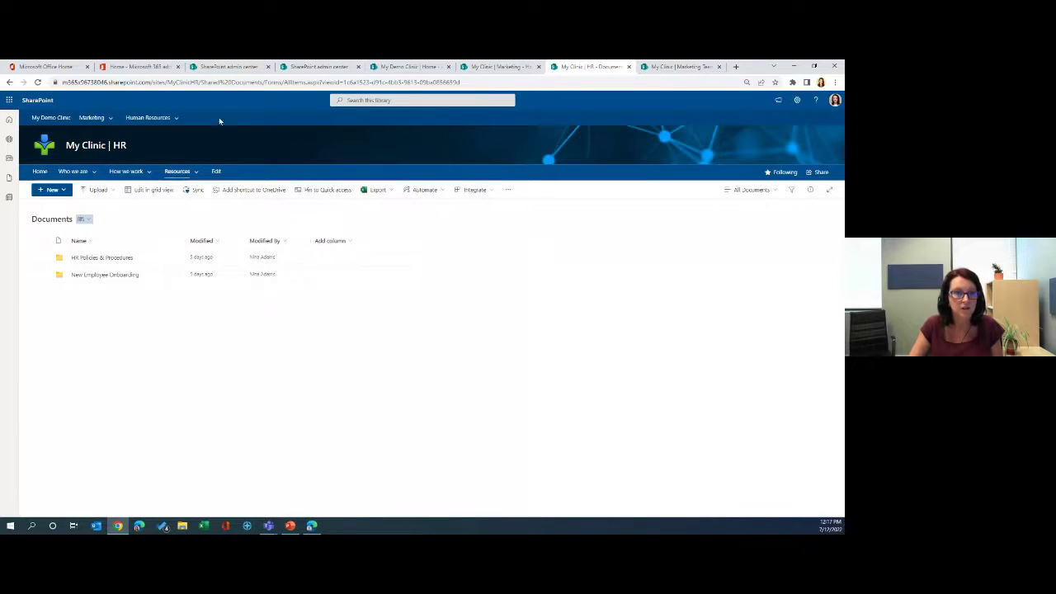
left_click(230, 82)
right_click(229, 84)
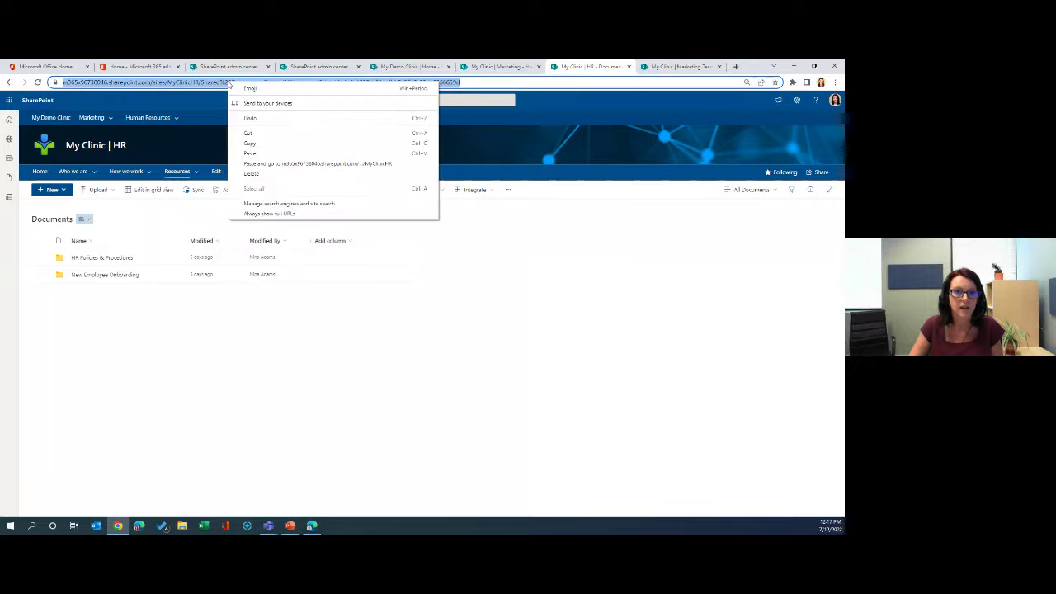
left_click(293, 142)
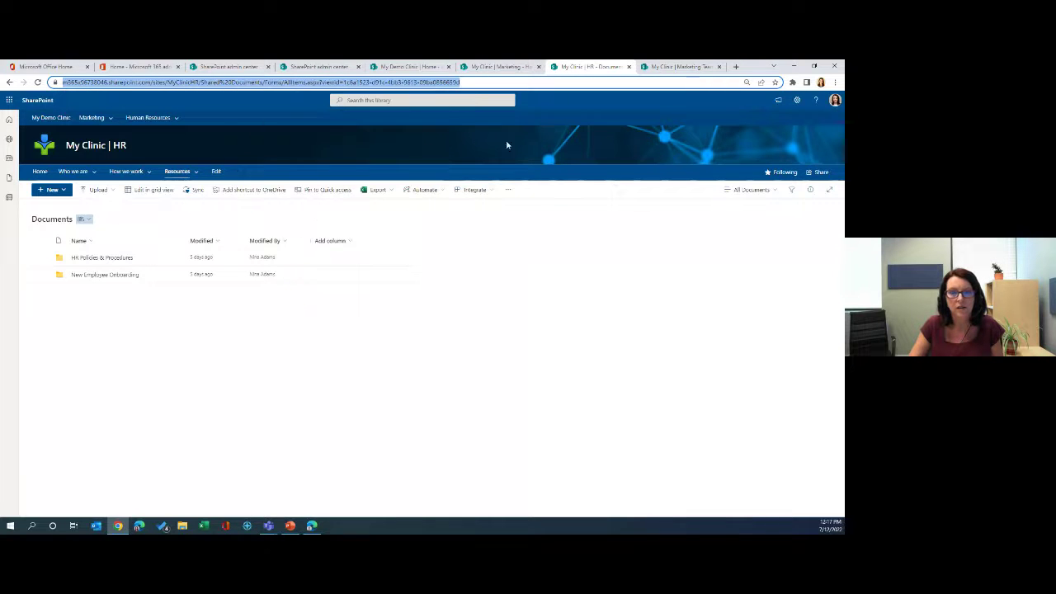
- Add a hub navigation link named HR Policies & Procedures below HR Home on My Demo Clinic, using the copied library address
left_click(405, 68)
left_click(196, 157)
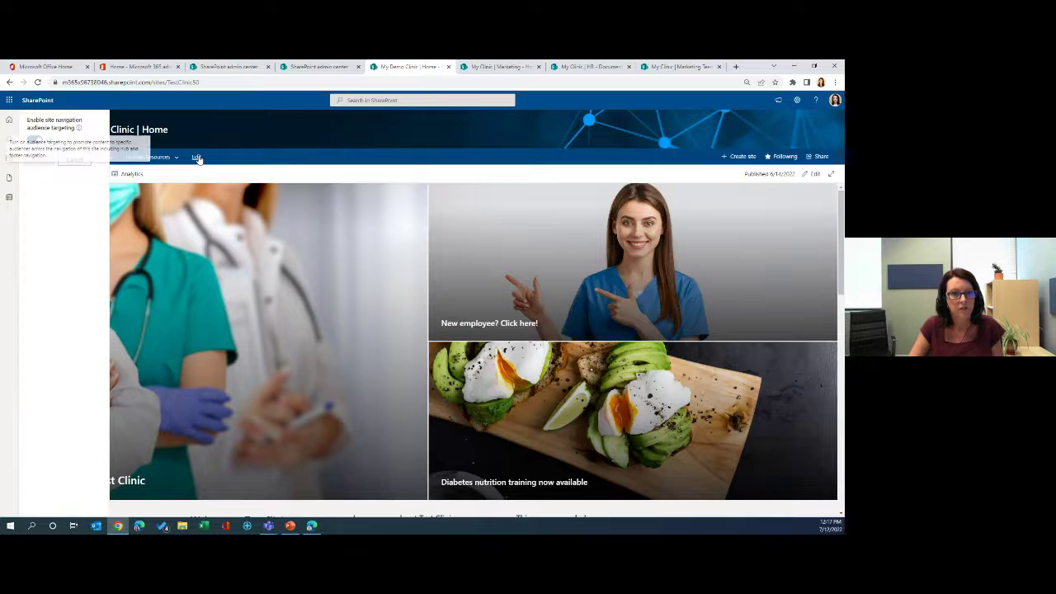
left_click(66, 217)
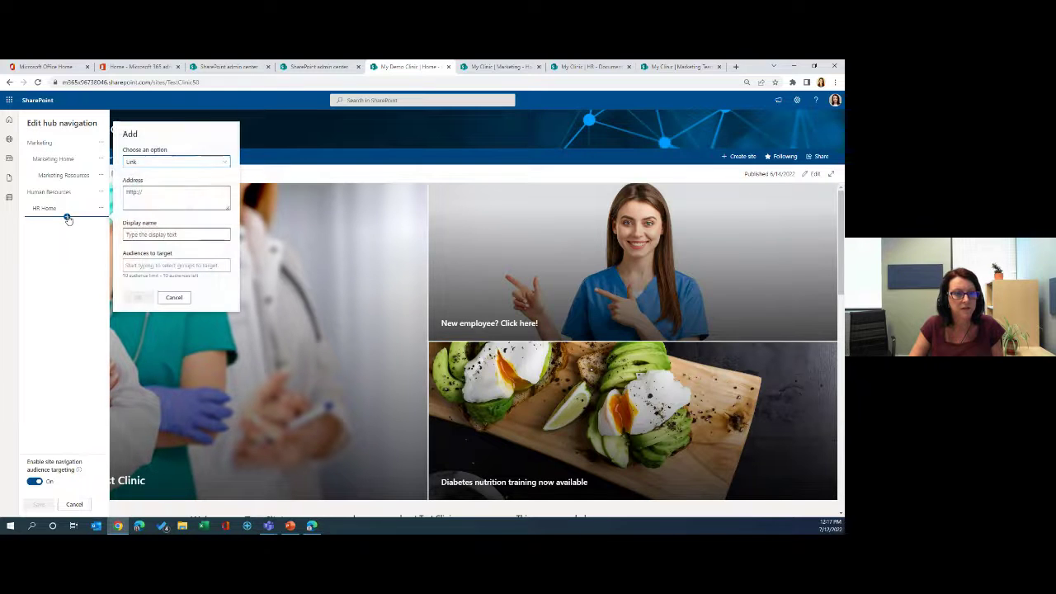
left_click(168, 194)
key("ctrl+a")
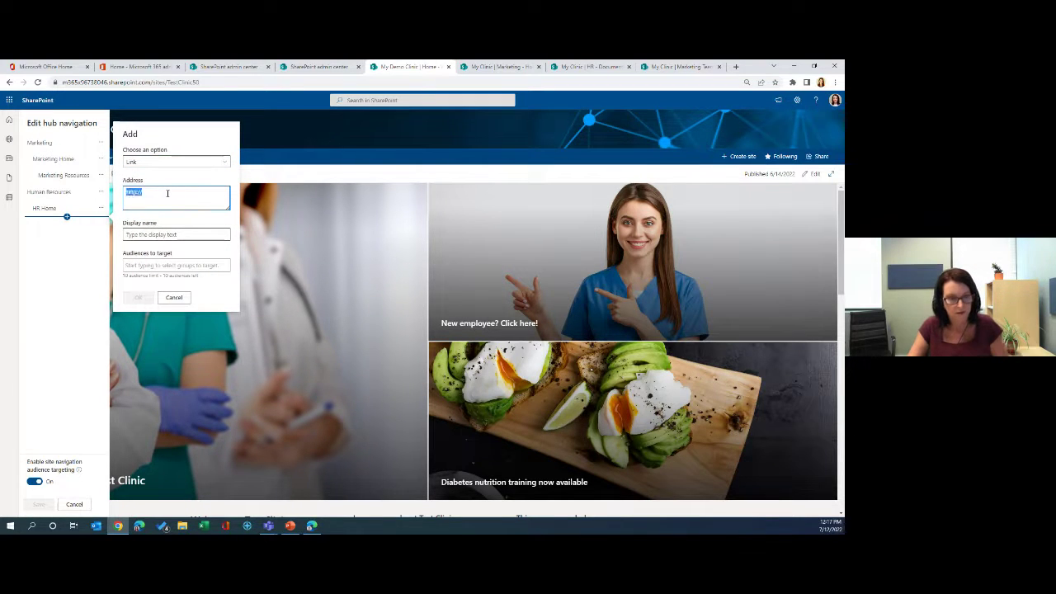
key("ctrl+v")
left_click(157, 235)
type("HR")
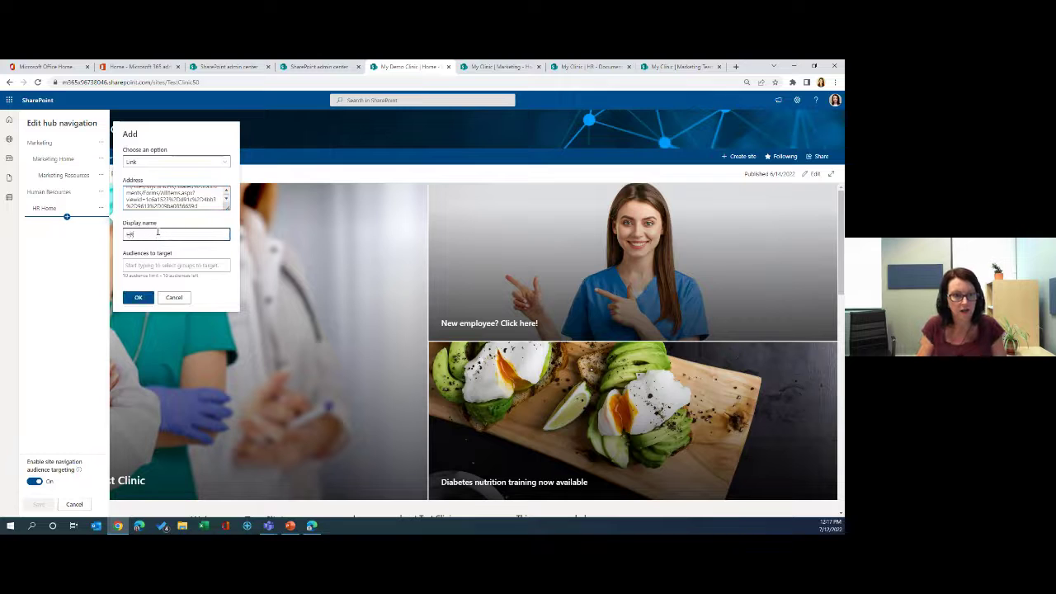
type(" Policies & ")
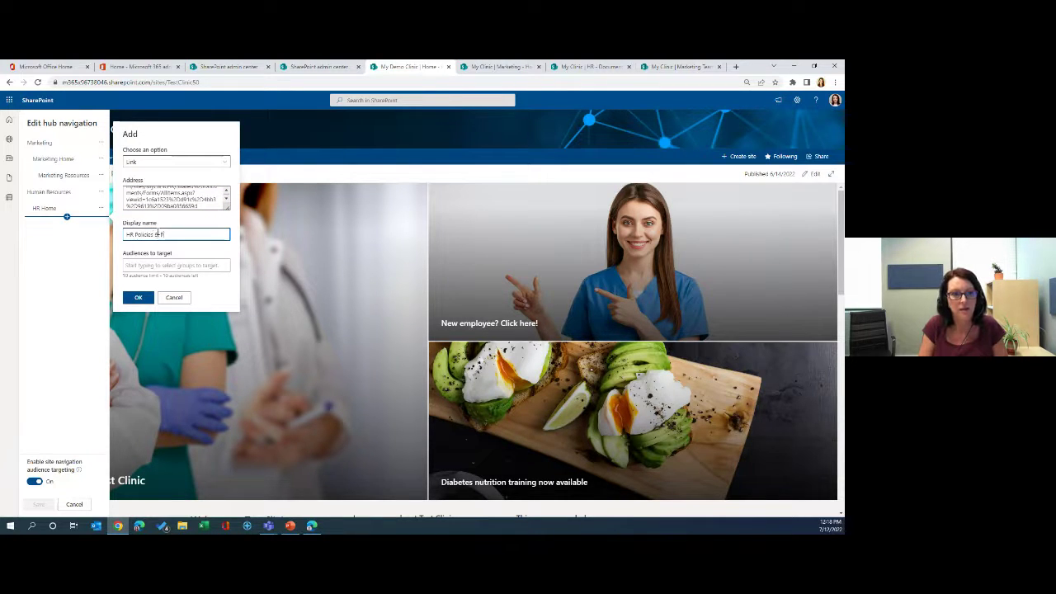
type("Procedures")
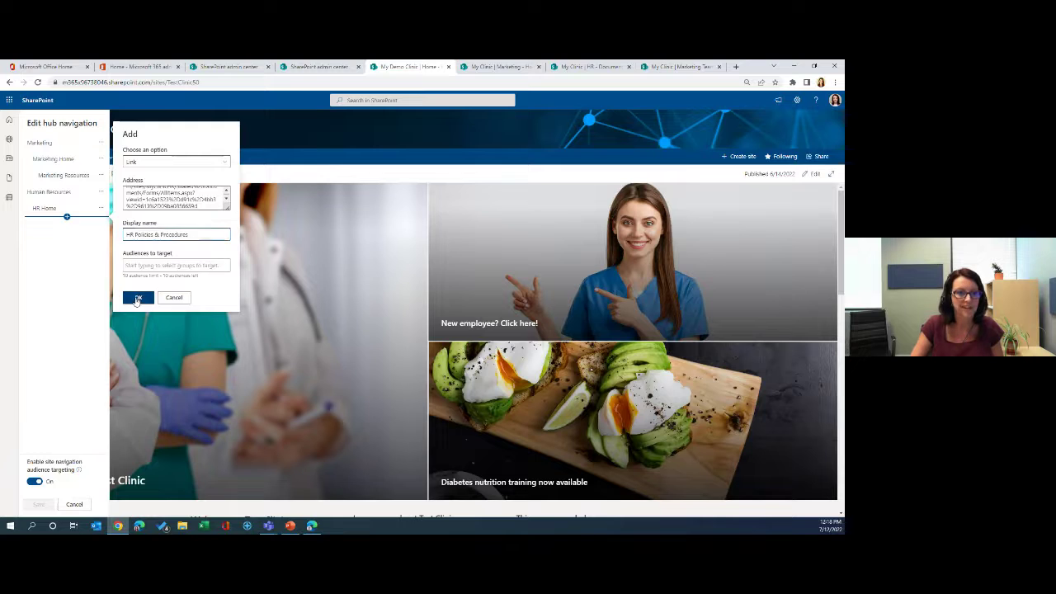
left_click(138, 297)
- Make HR Policies & Procedures a sub link of HR Home, save the hub navigation and check its menus
left_click(102, 225)
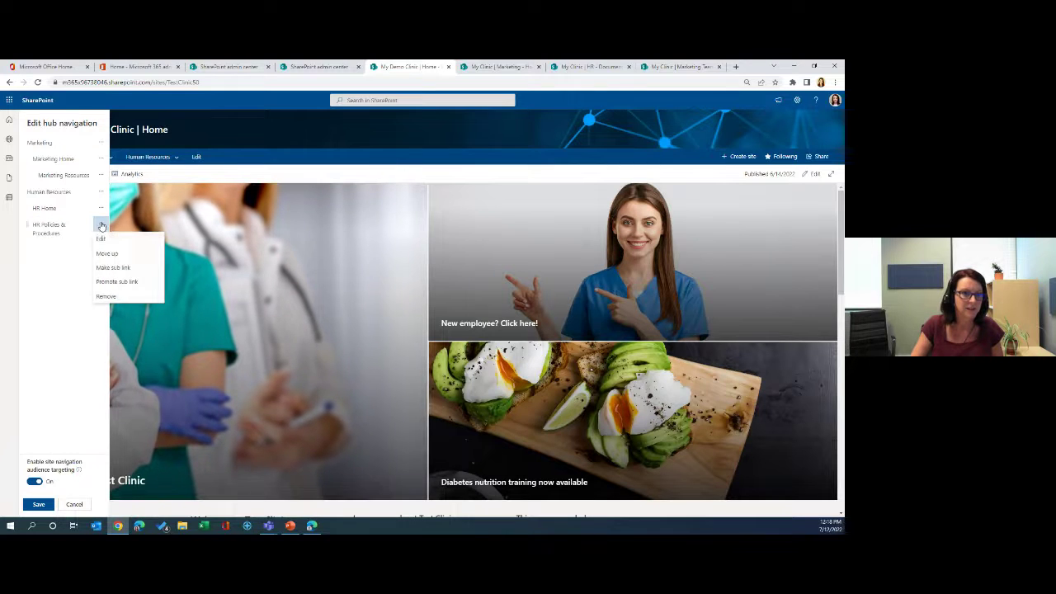
left_click(117, 277)
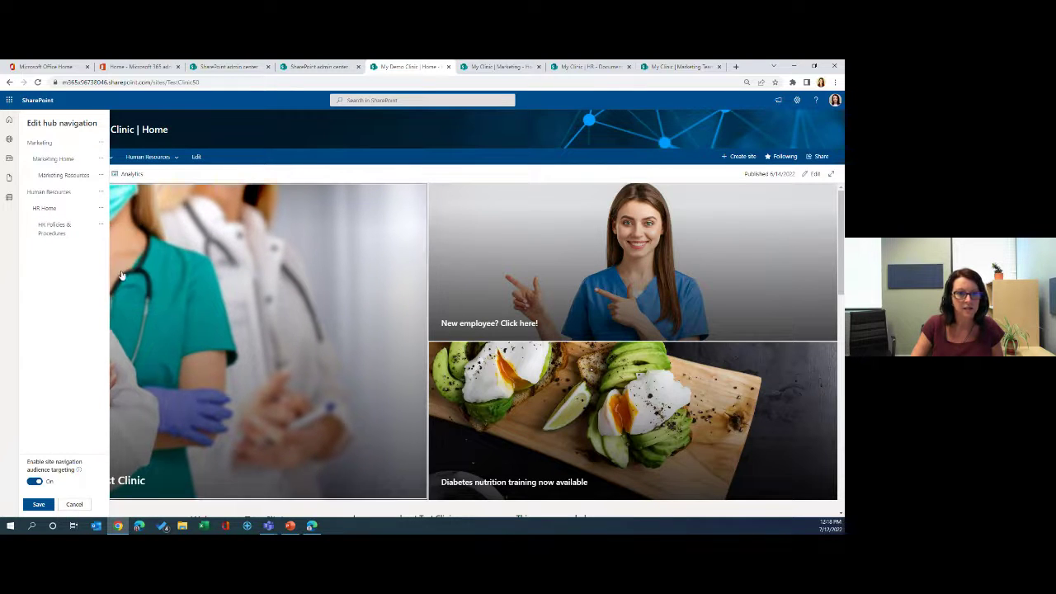
left_click(39, 505)
mouse_move(96, 160)
mouse_move(148, 162)
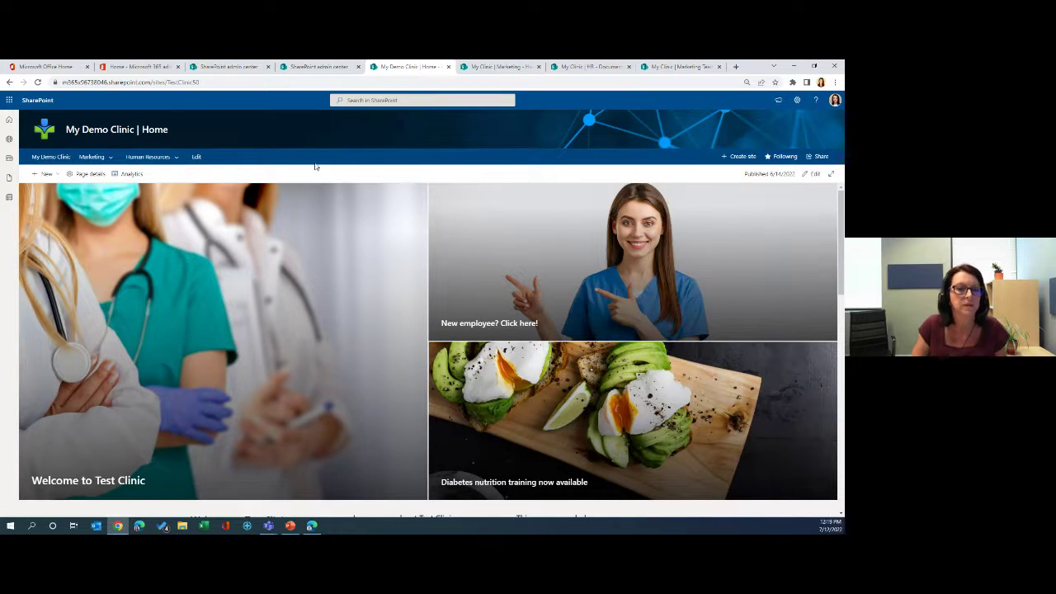
- Go to the My Clinic | Marketing Team Site home page and copy its address
left_click(582, 67)
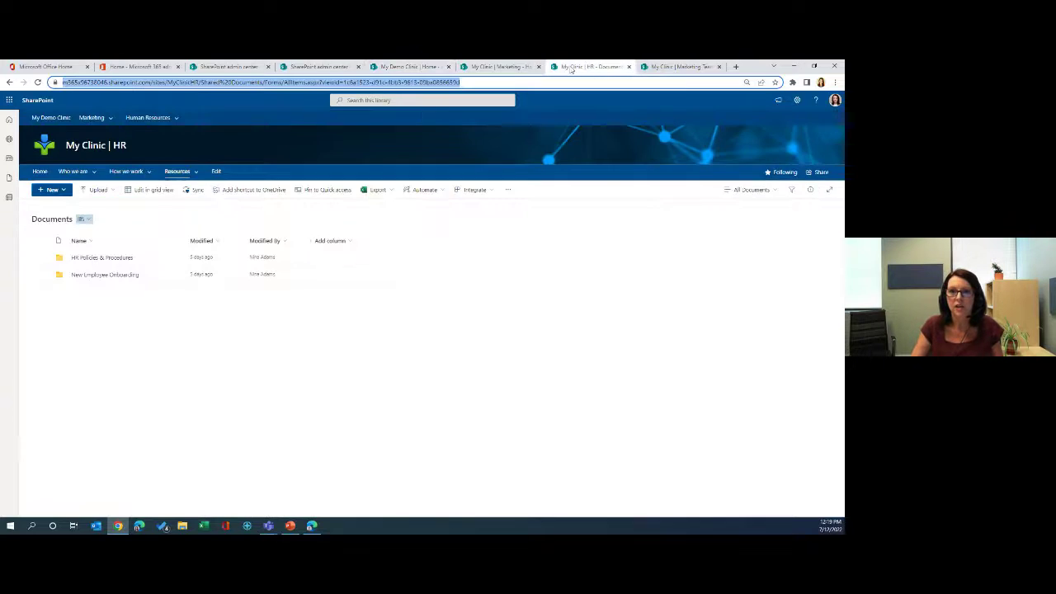
left_click(673, 67)
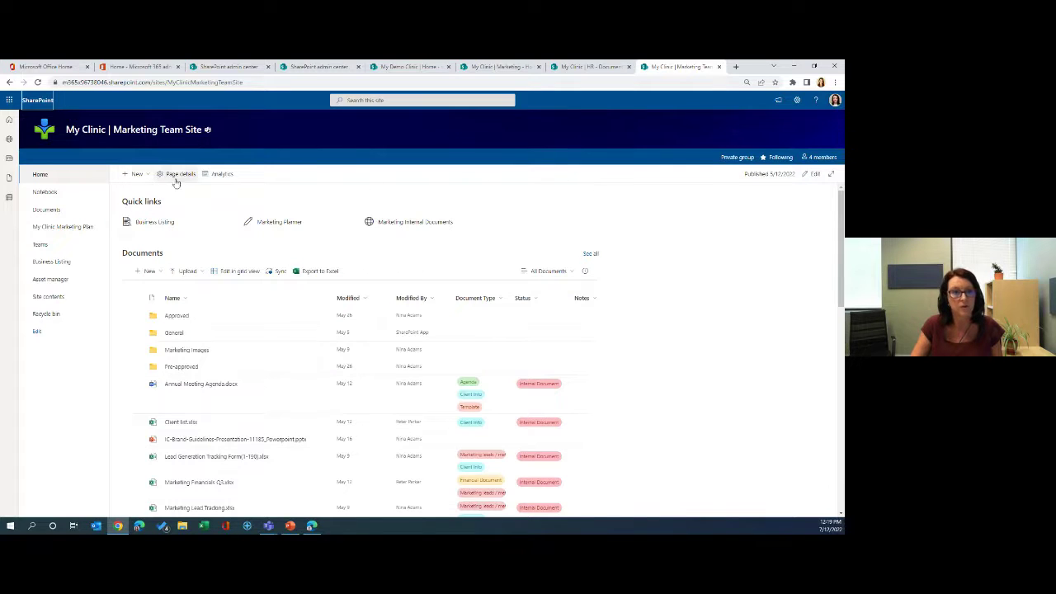
right_click(252, 83)
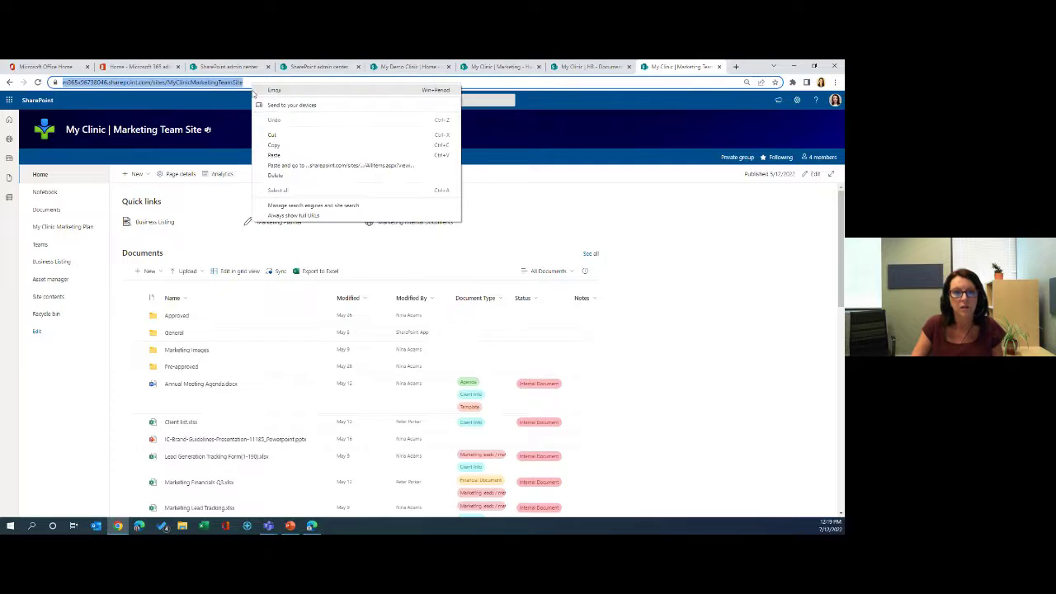
left_click(297, 146)
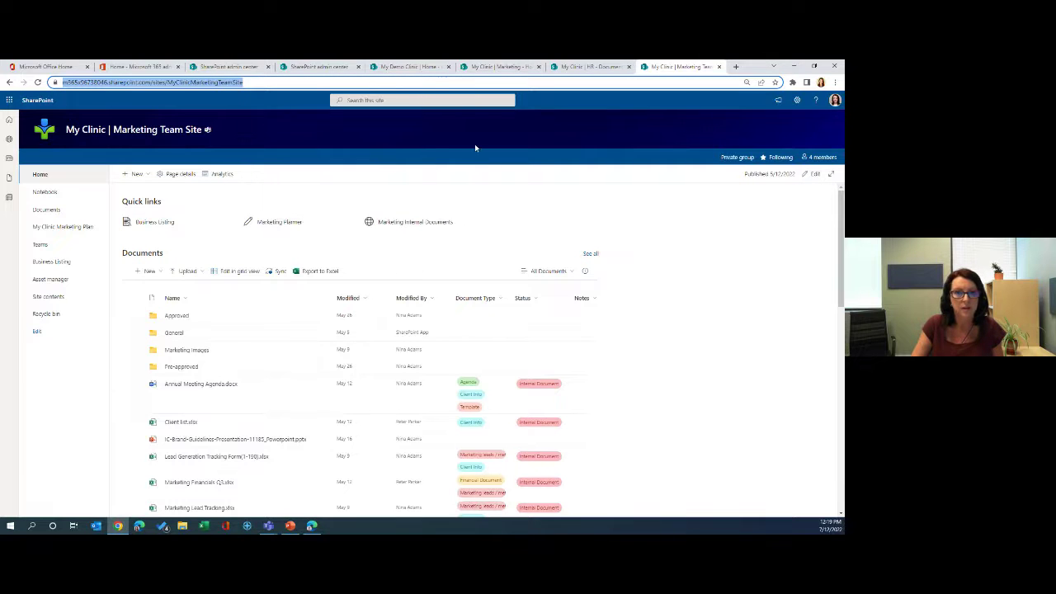
- Add a hub navigation link named Marketing Team Site below Marketing Resources on My Demo Clinic, using the copied team site address
left_click(379, 67)
left_click(197, 157)
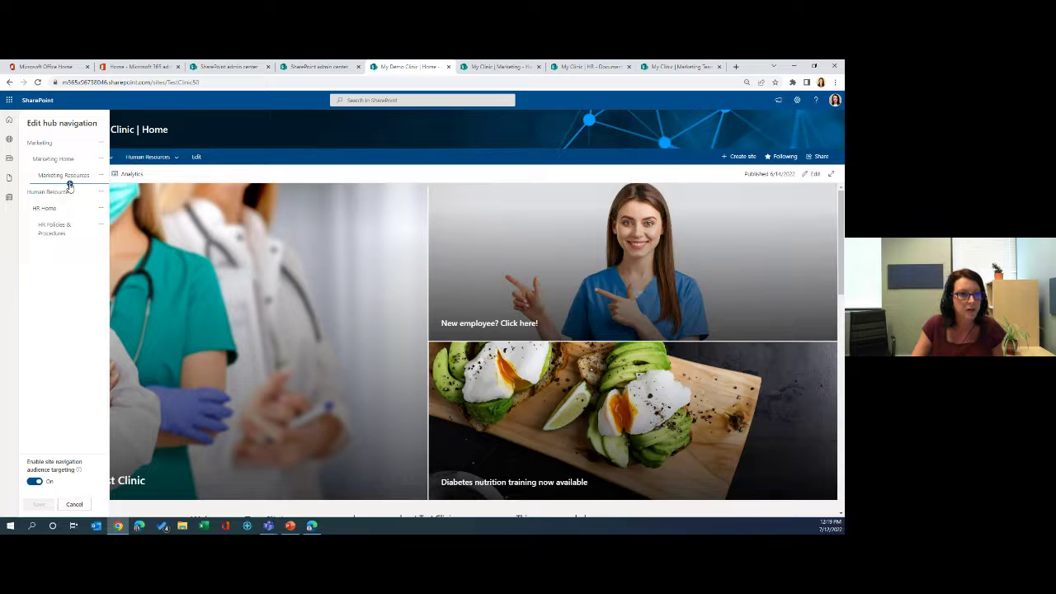
left_click(69, 182)
key("ctrl+a")
key("ctrl+v")
left_click(187, 204)
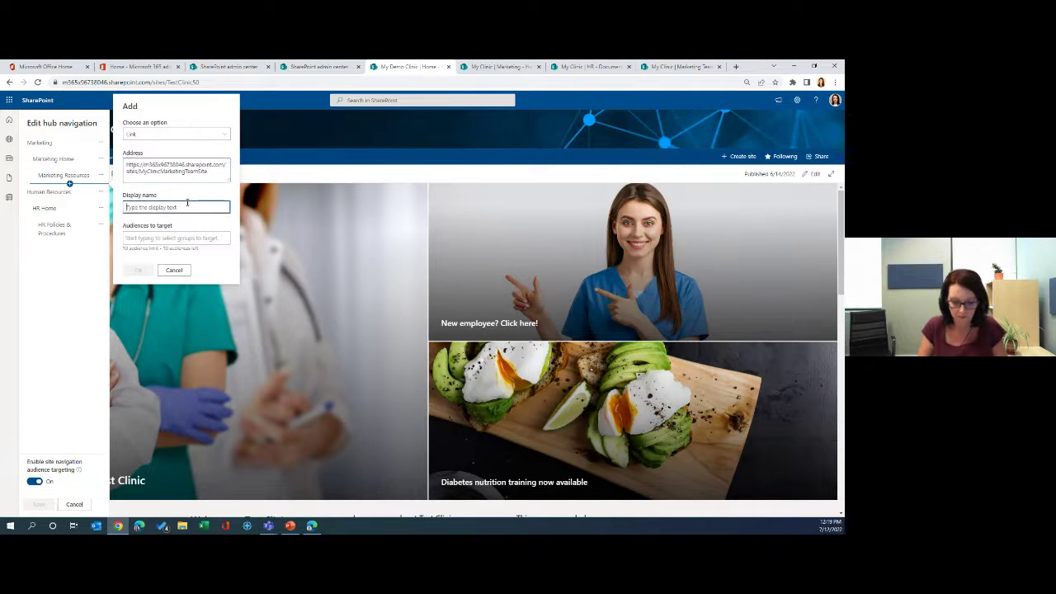
type("Marketing Team")
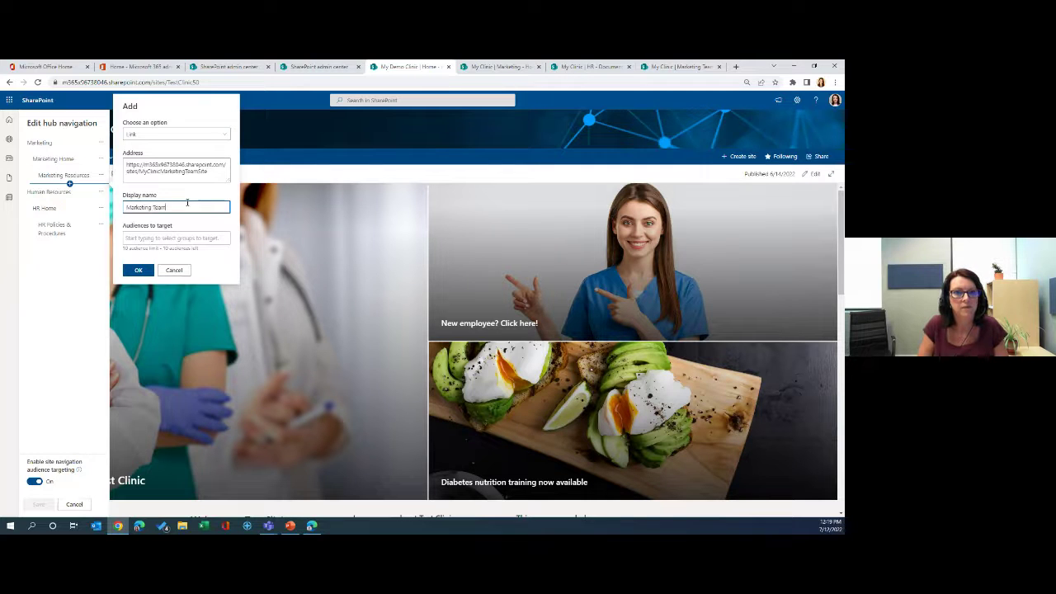
type(" Site")
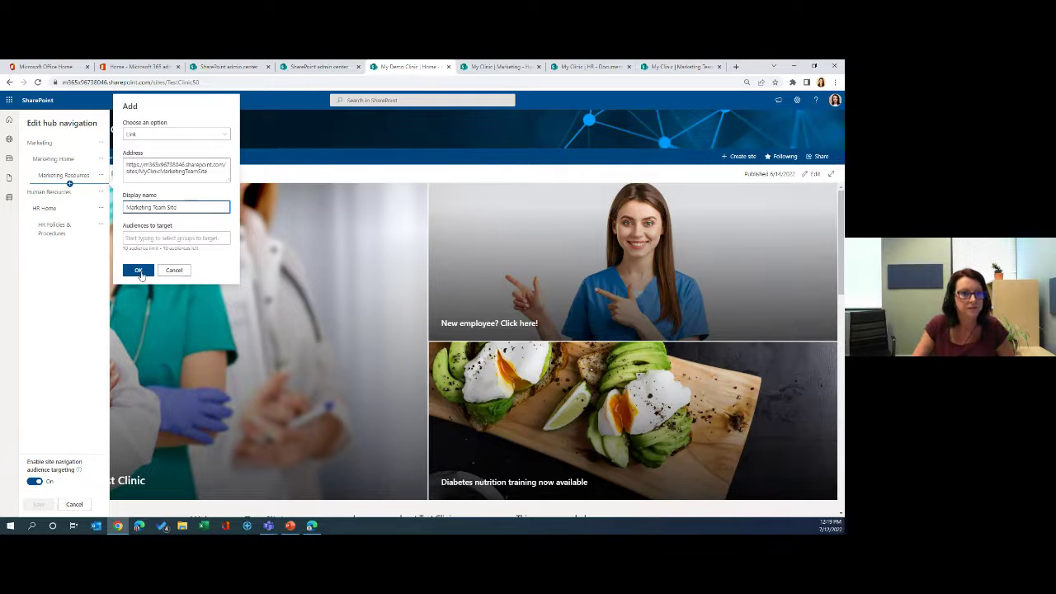
left_click(139, 271)
left_click(100, 192)
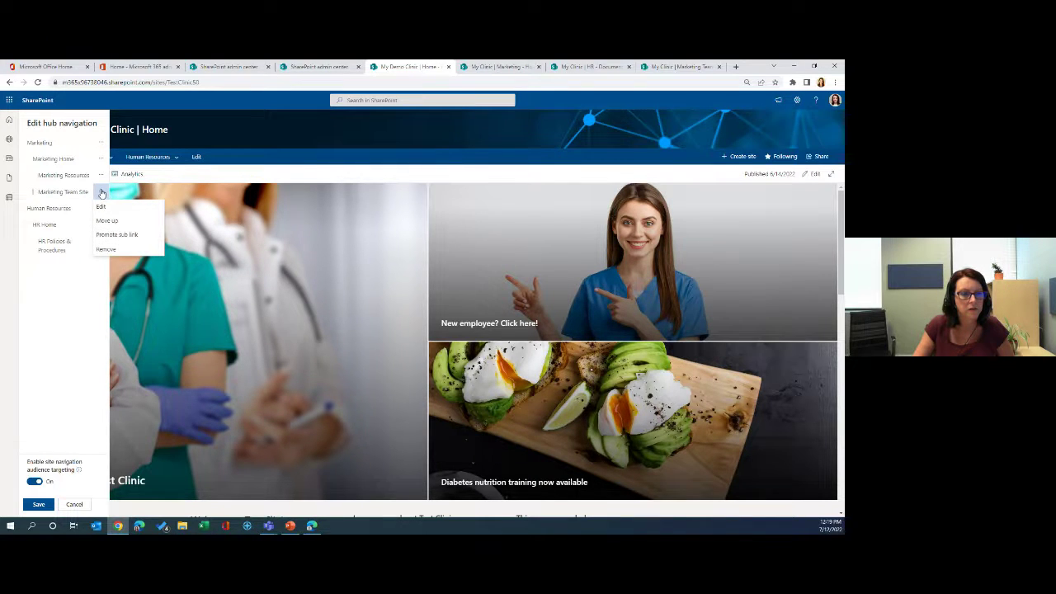
left_click(100, 206)
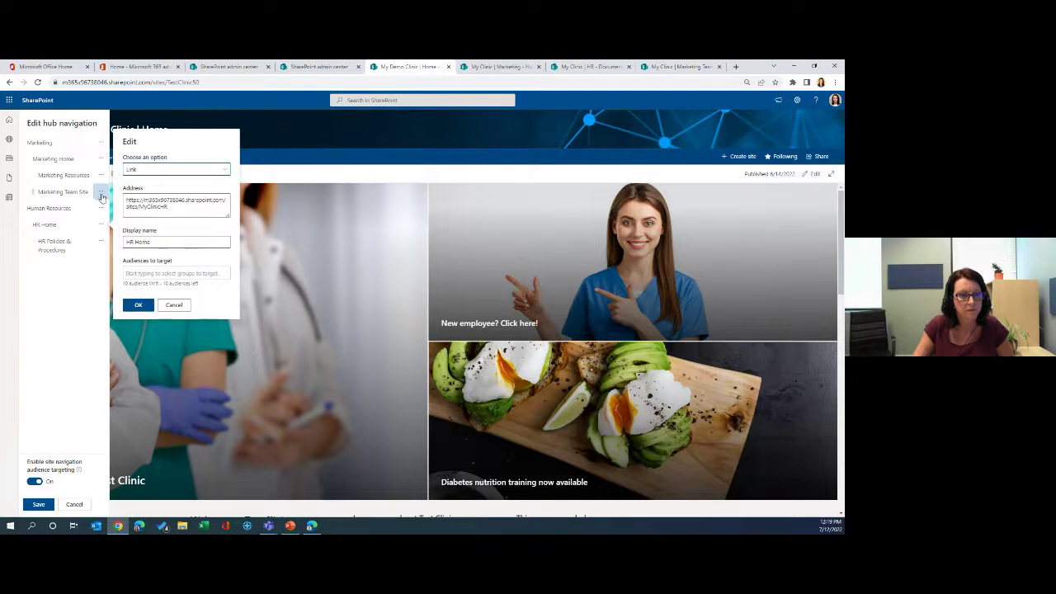
left_click(140, 306)
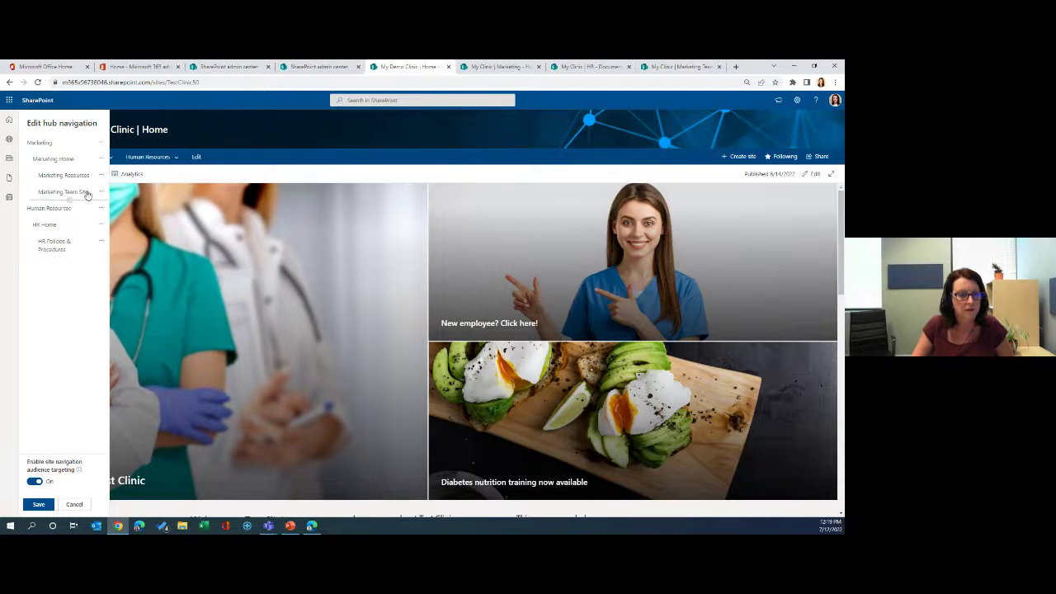
- Save the hub navigation and check the links in the Marketing menu
left_click(38, 504)
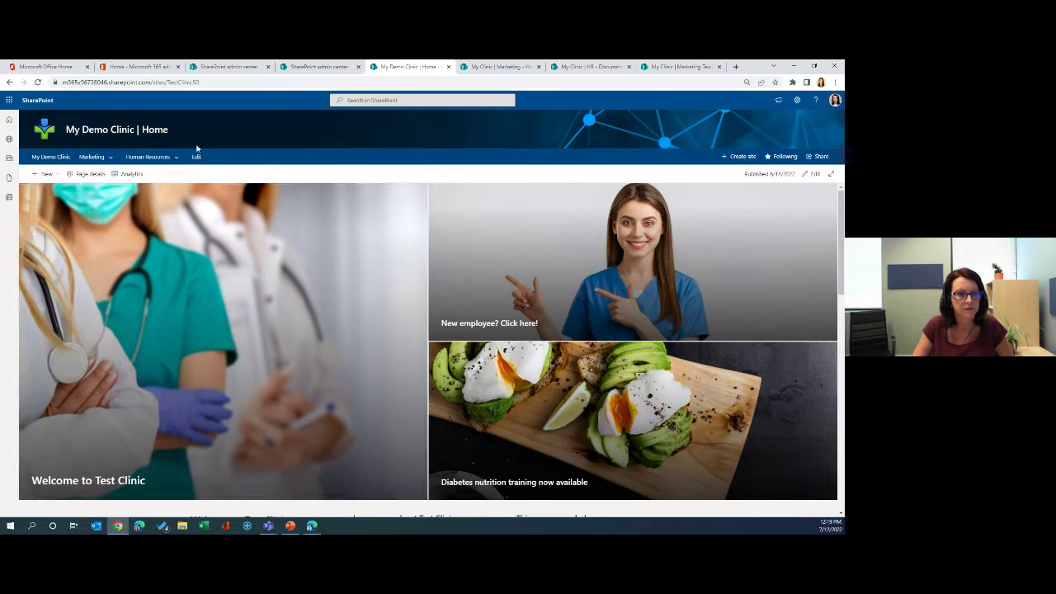
mouse_move(97, 167)
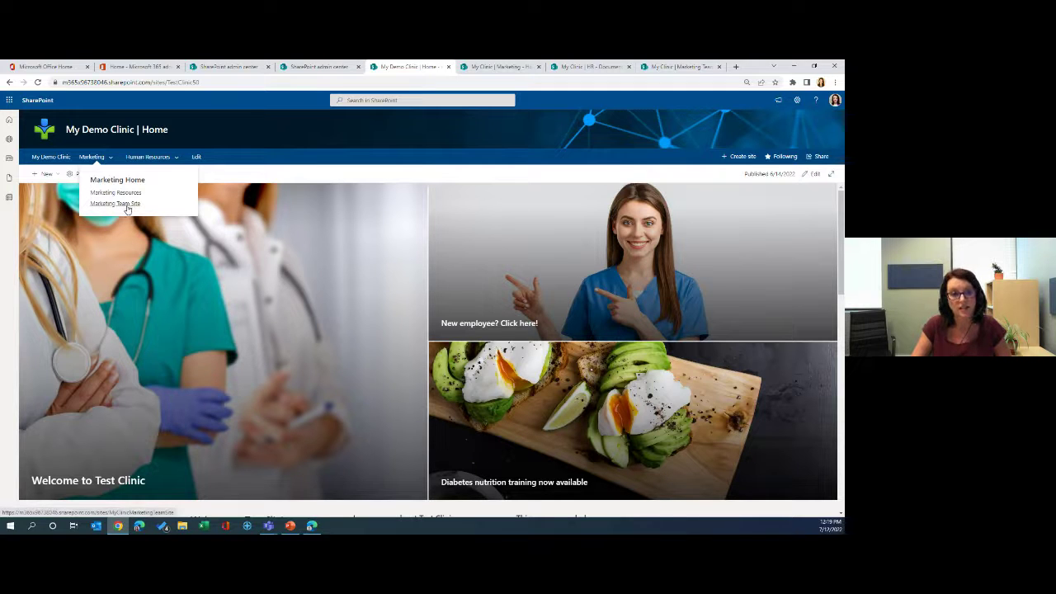
- Reopen the hub navigation for editing, switching site navigation audience targeting off and back on
left_click(197, 157)
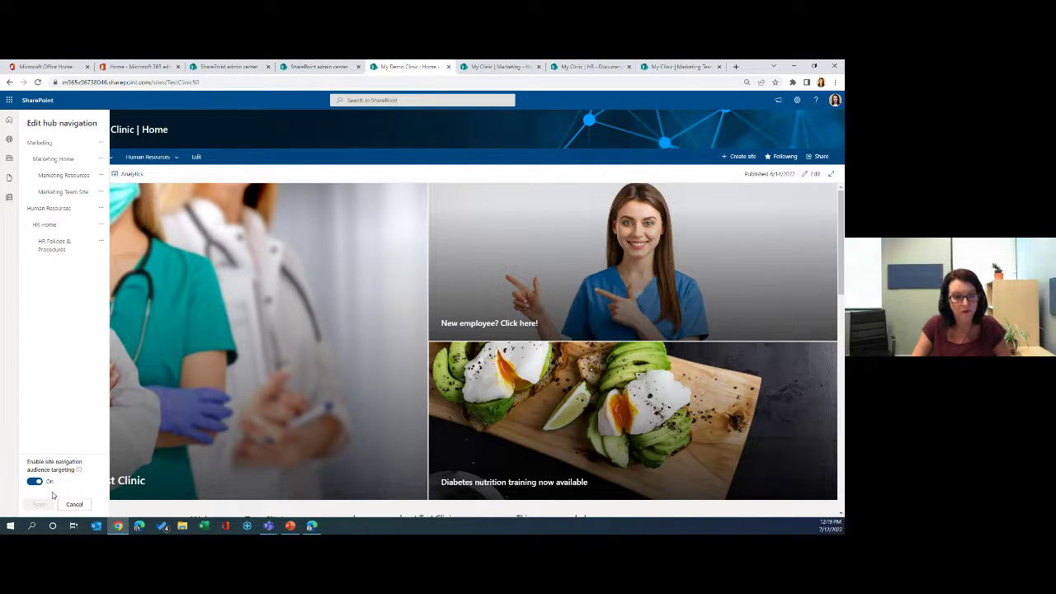
left_click(34, 482)
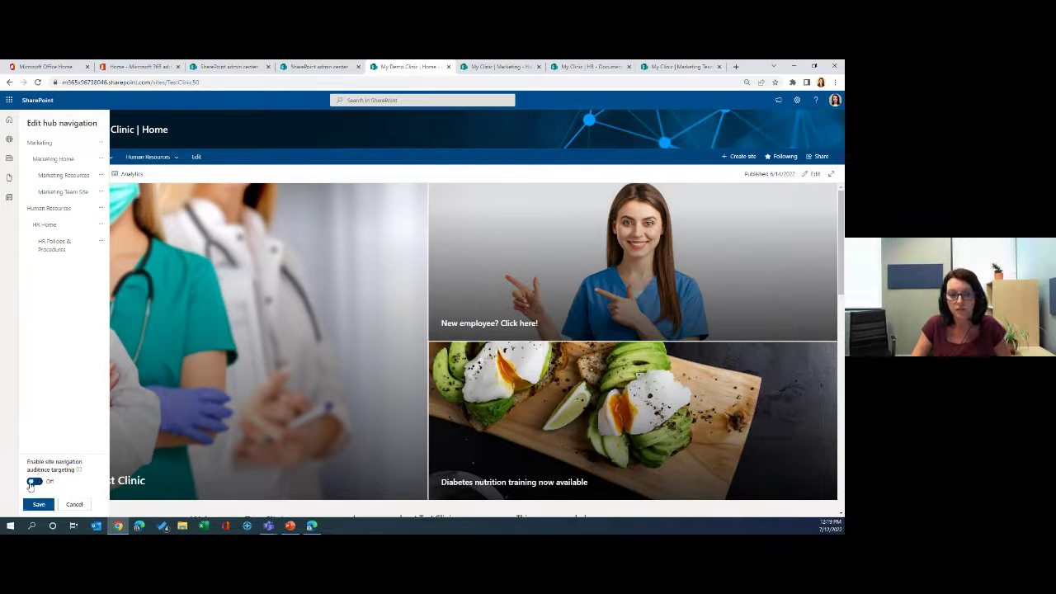
left_click(34, 481)
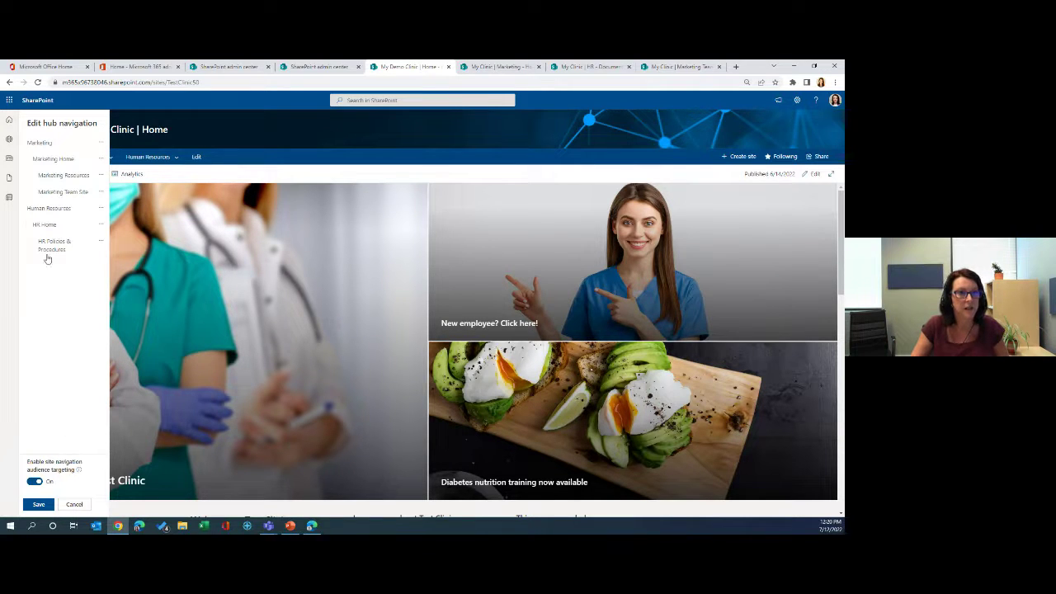
- Target the Marketing Team Site link to the Marketing Team Members group, save the hub navigation and check the Marketing menu
left_click(101, 192)
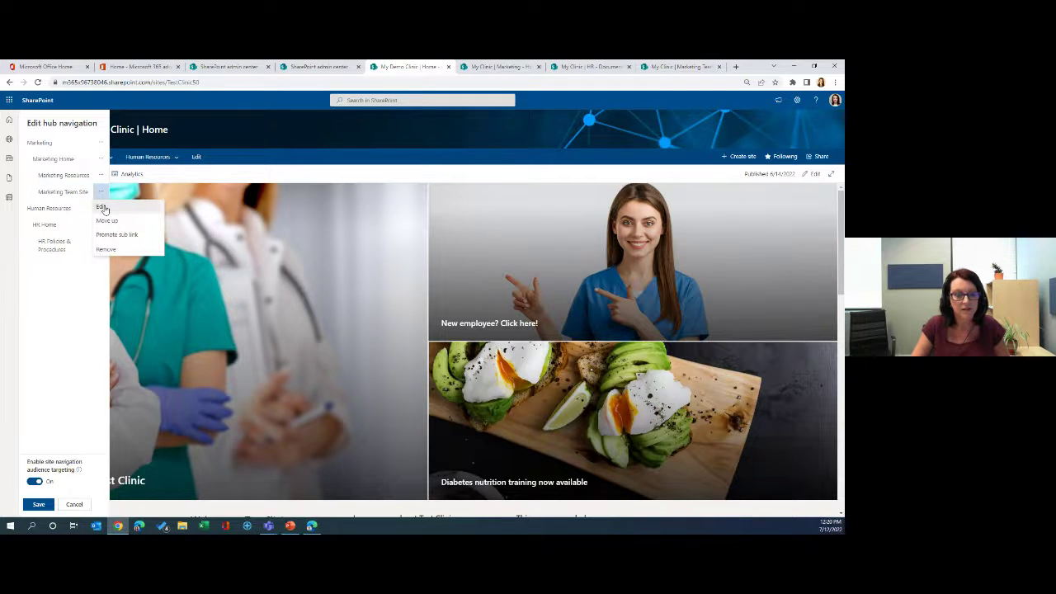
left_click(102, 207)
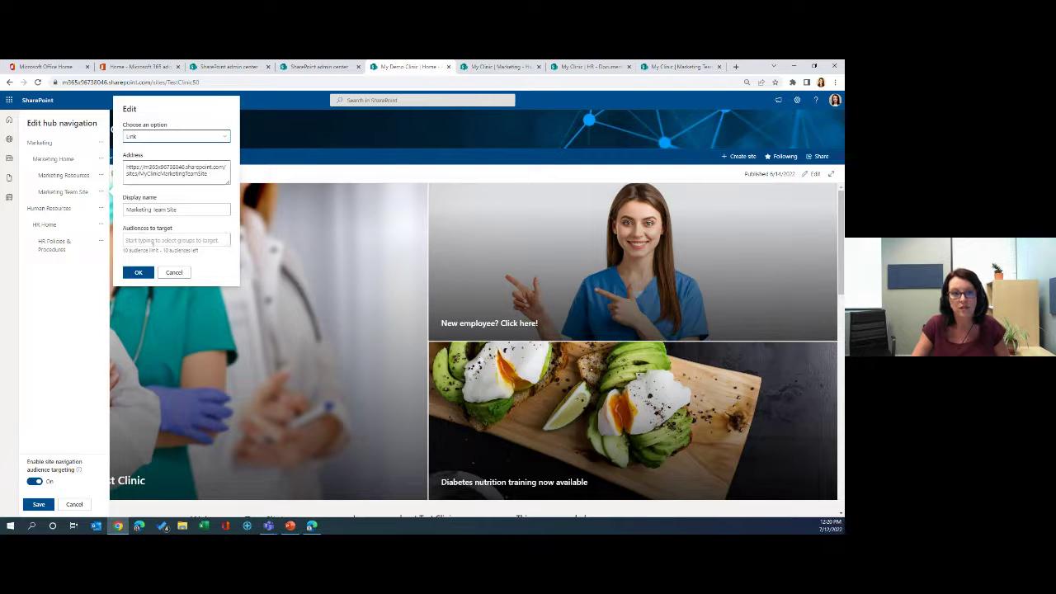
left_click(168, 239)
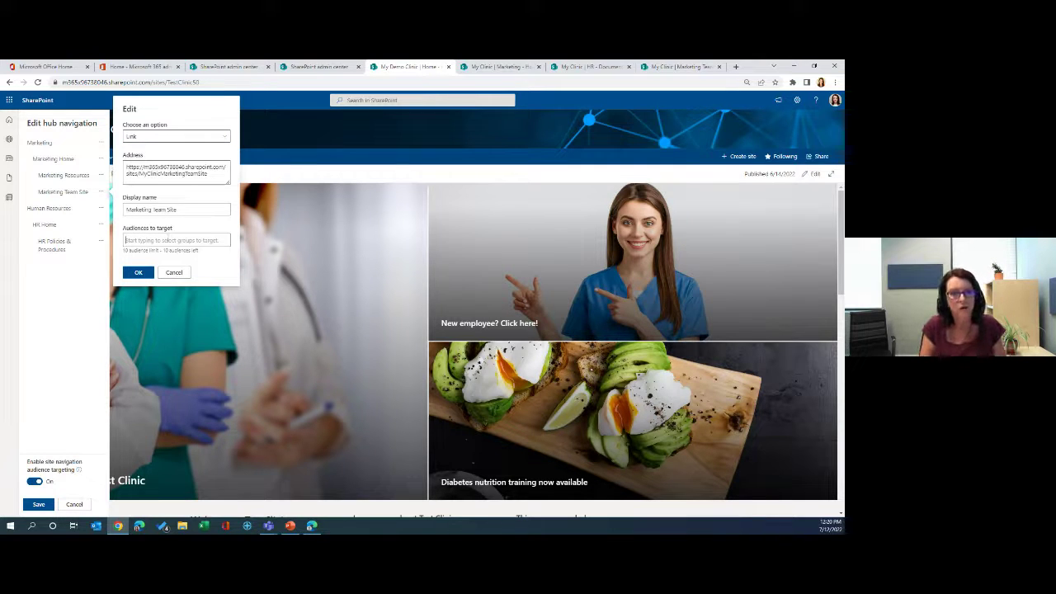
type("ma")
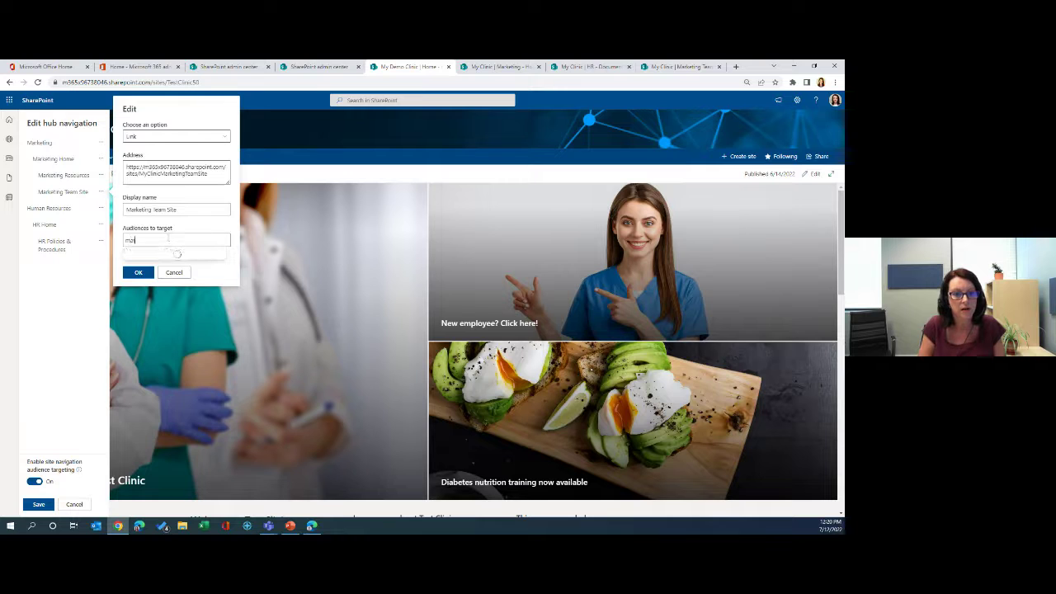
type("r")
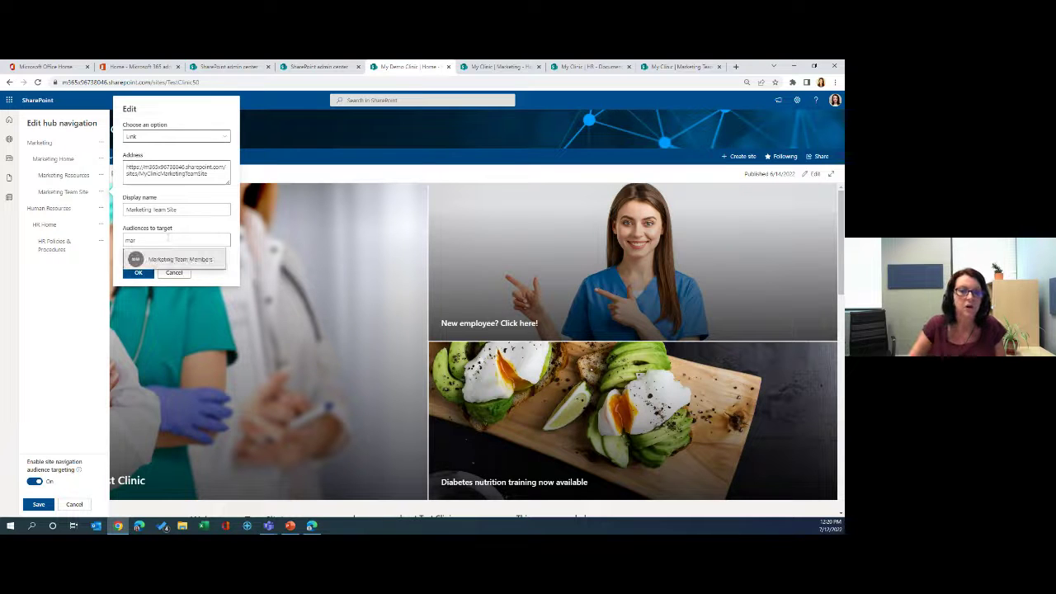
left_click(180, 260)
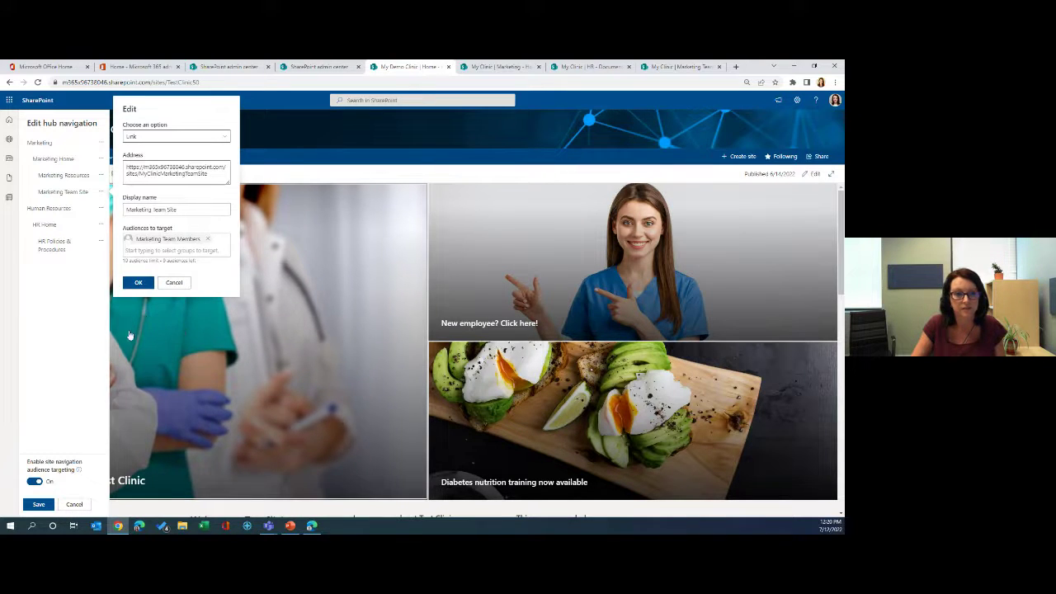
left_click(138, 283)
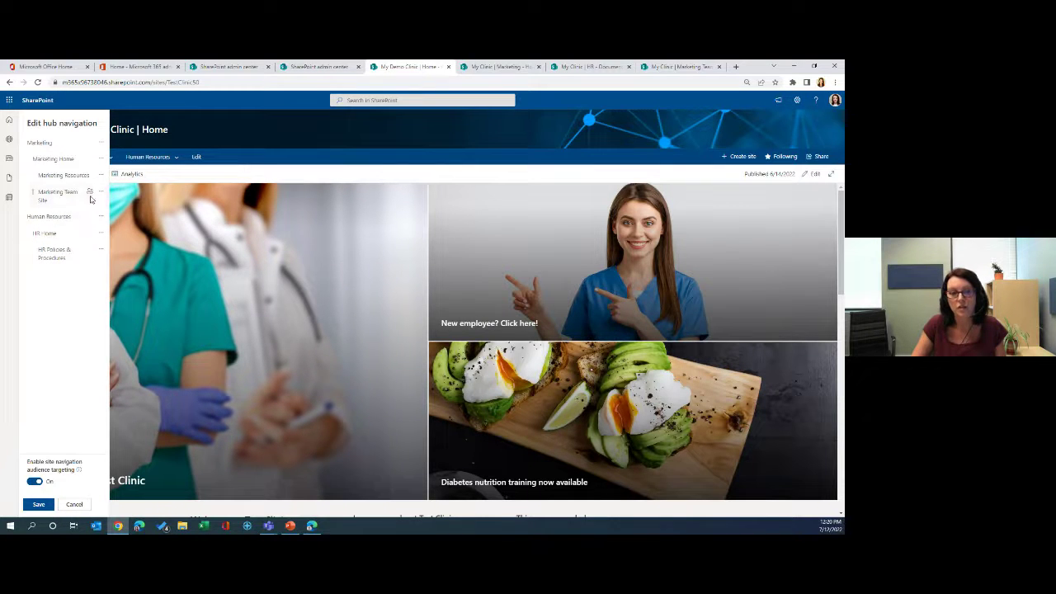
mouse_move(92, 197)
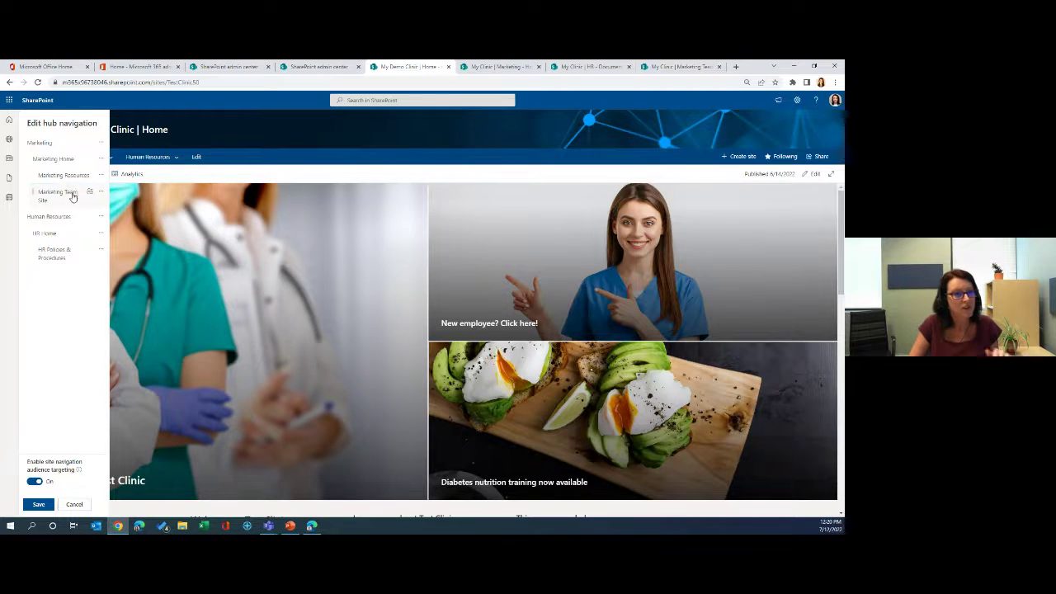
left_click(36, 506)
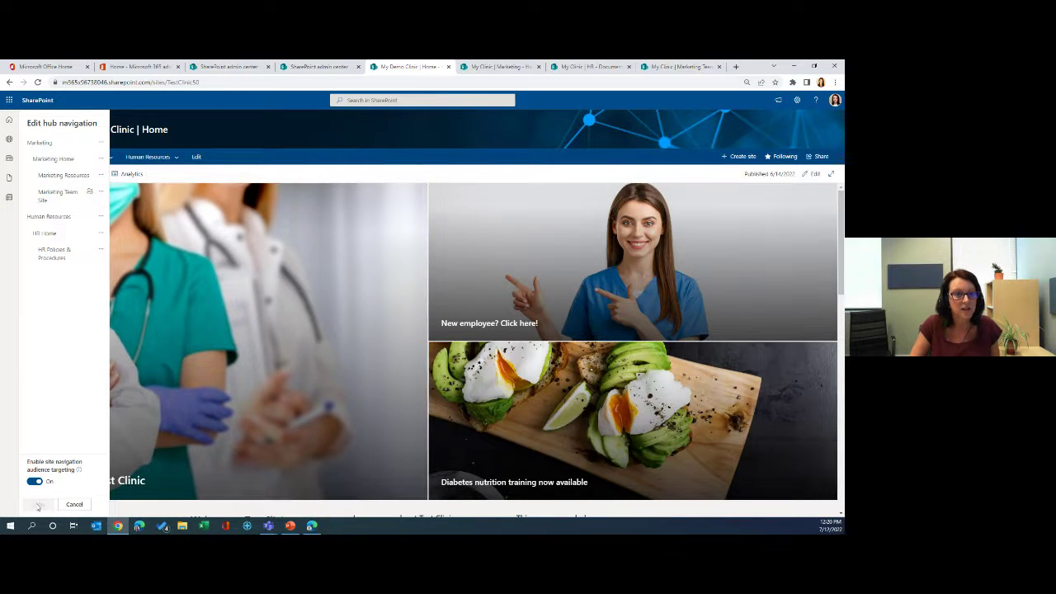
mouse_move(100, 158)
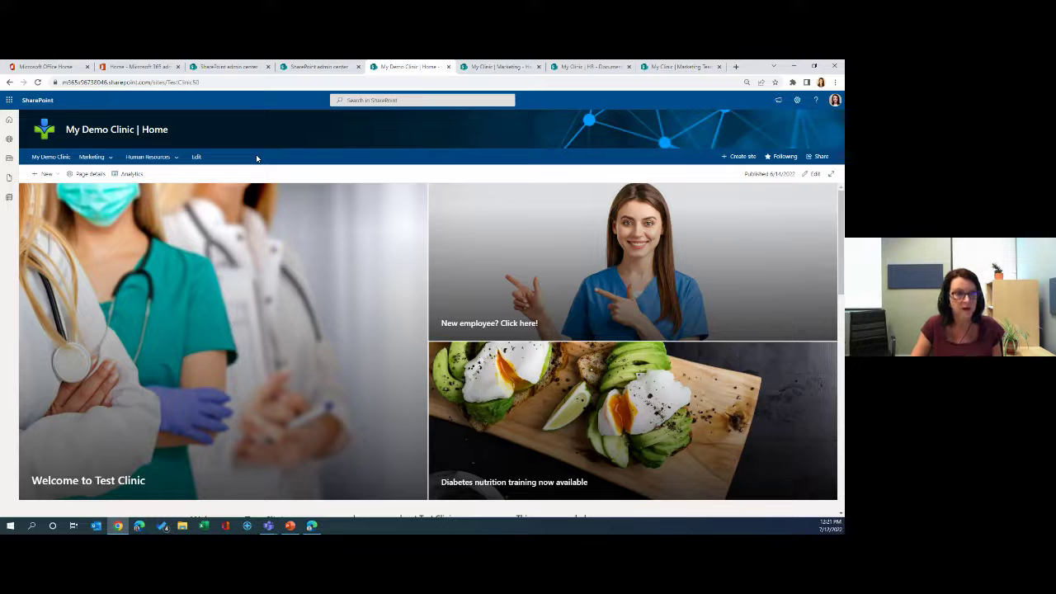
- View the global navigation links on My Demo Clinic and inspect the Home site setting in the SharePoint admin center
left_click(10, 122)
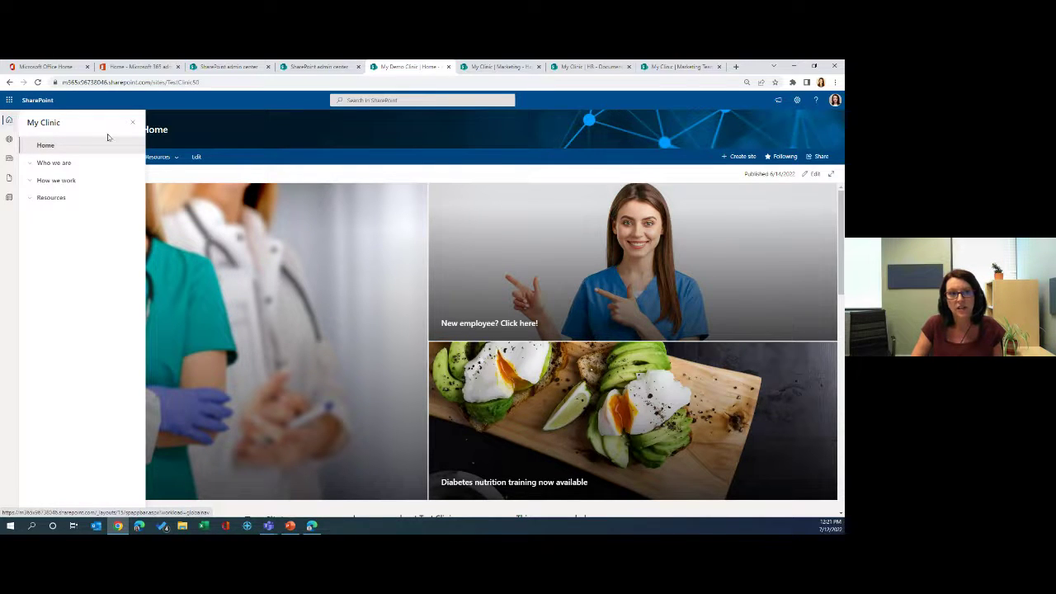
left_click(310, 169)
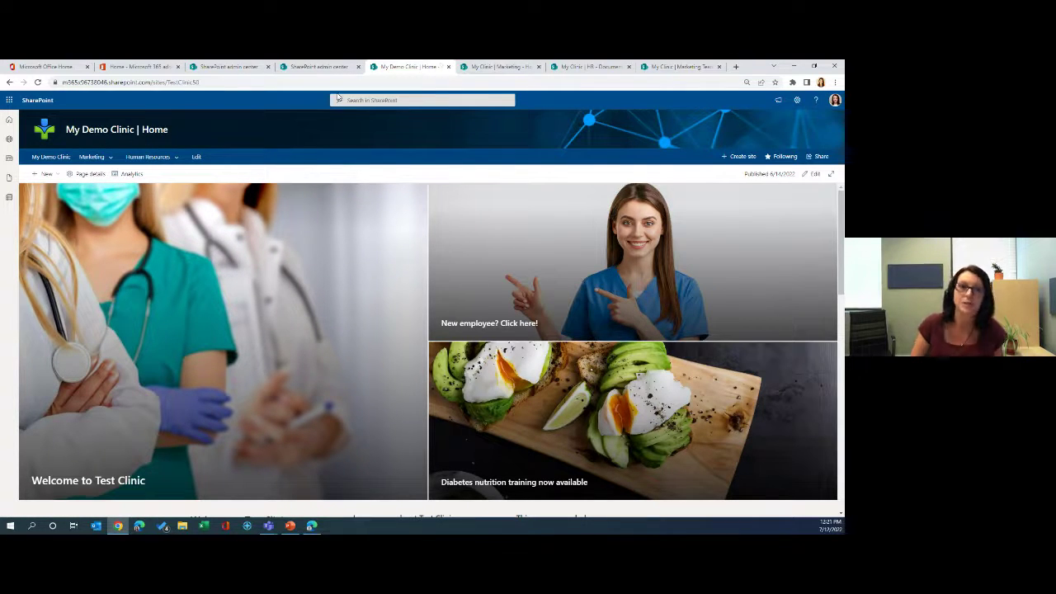
left_click(222, 68)
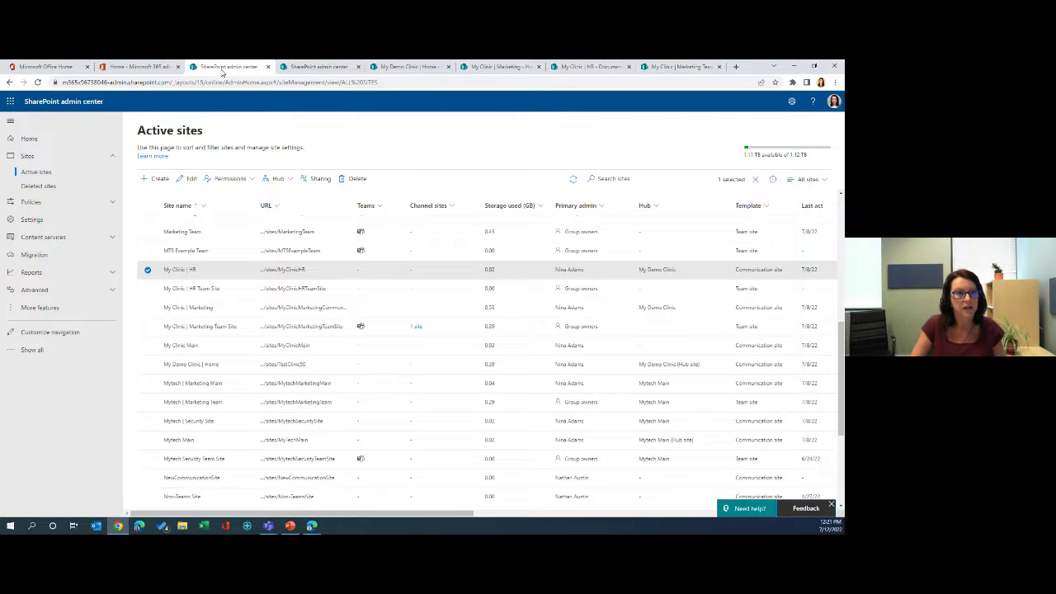
left_click(38, 221)
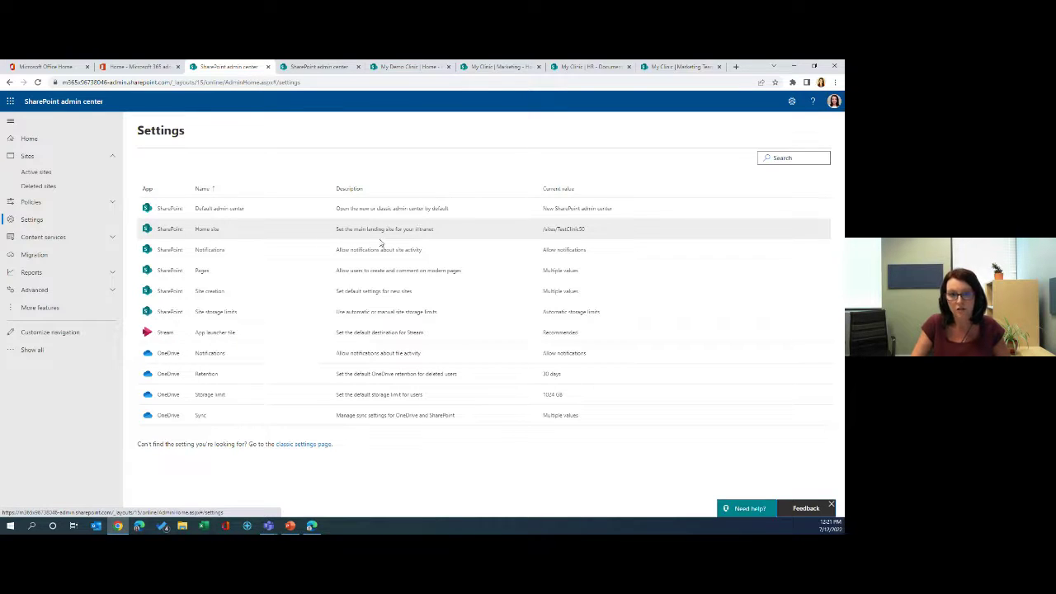
left_click(210, 230)
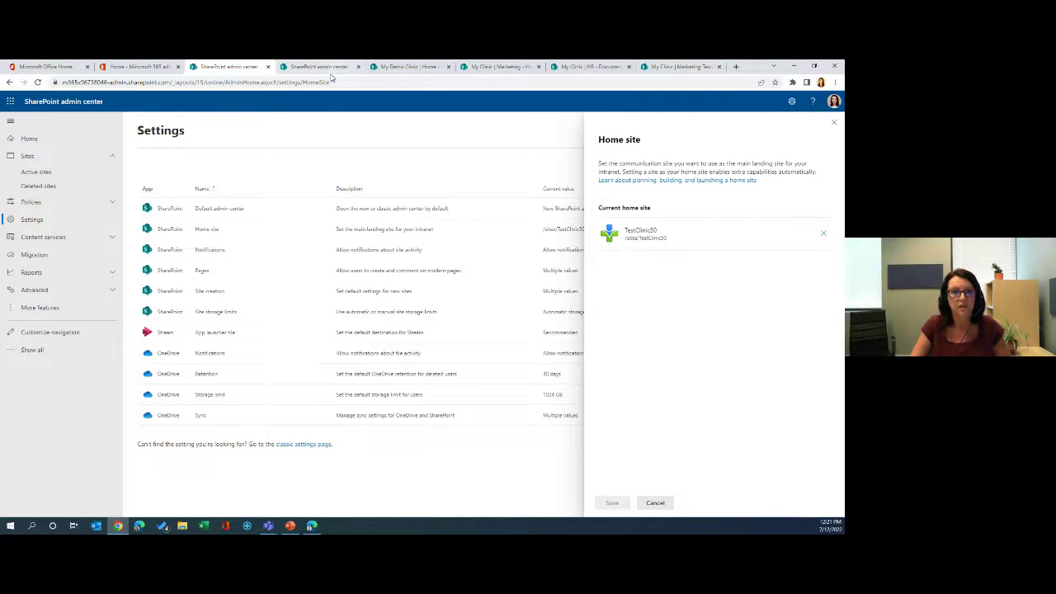
- Return to the My Demo Clinic site and review the frequent and followed sites under My Sites
left_click(425, 66)
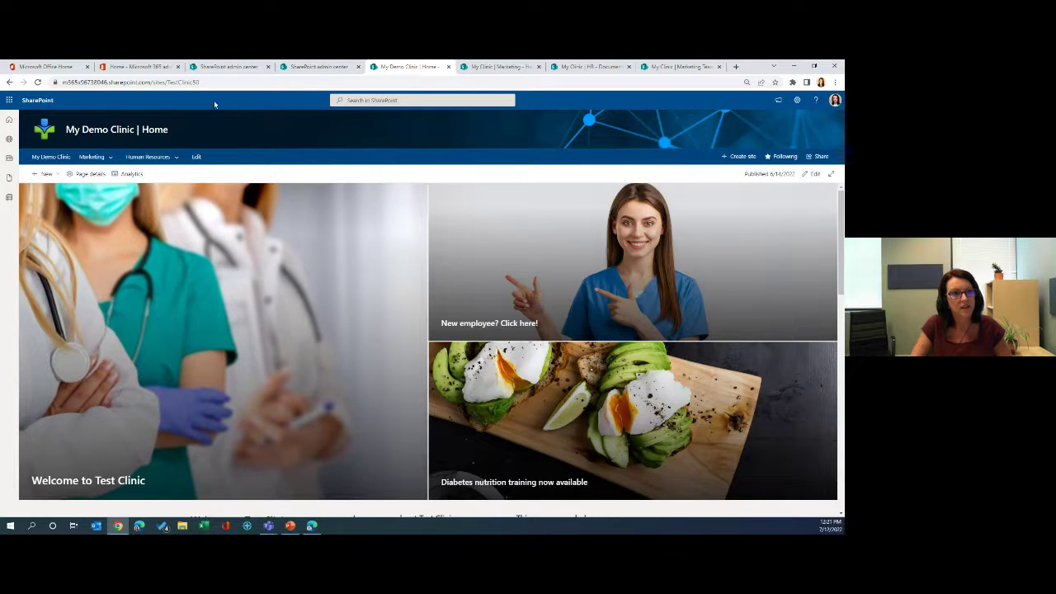
left_click(9, 138)
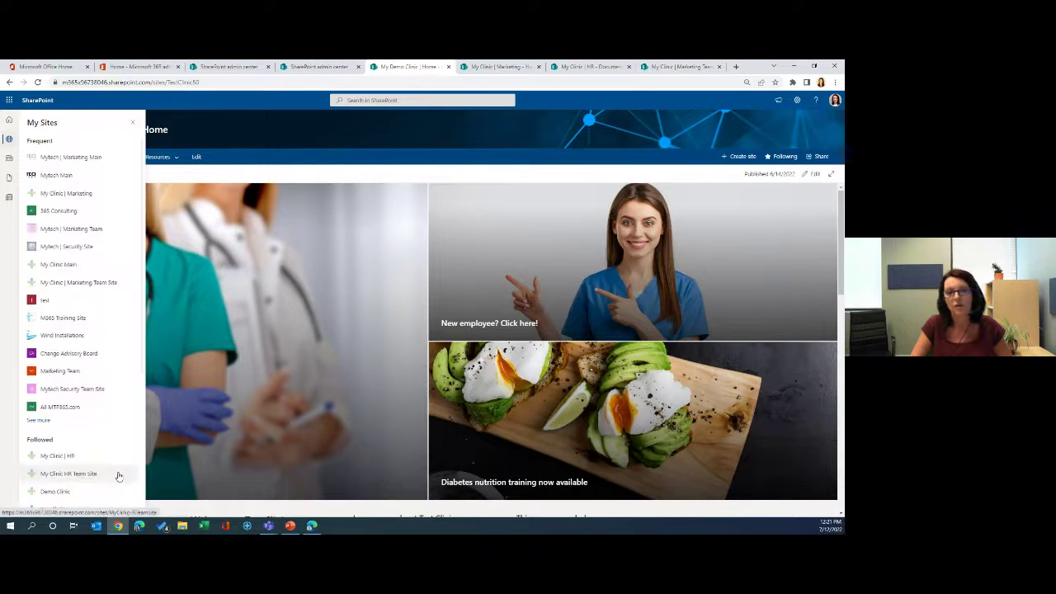
left_click(279, 130)
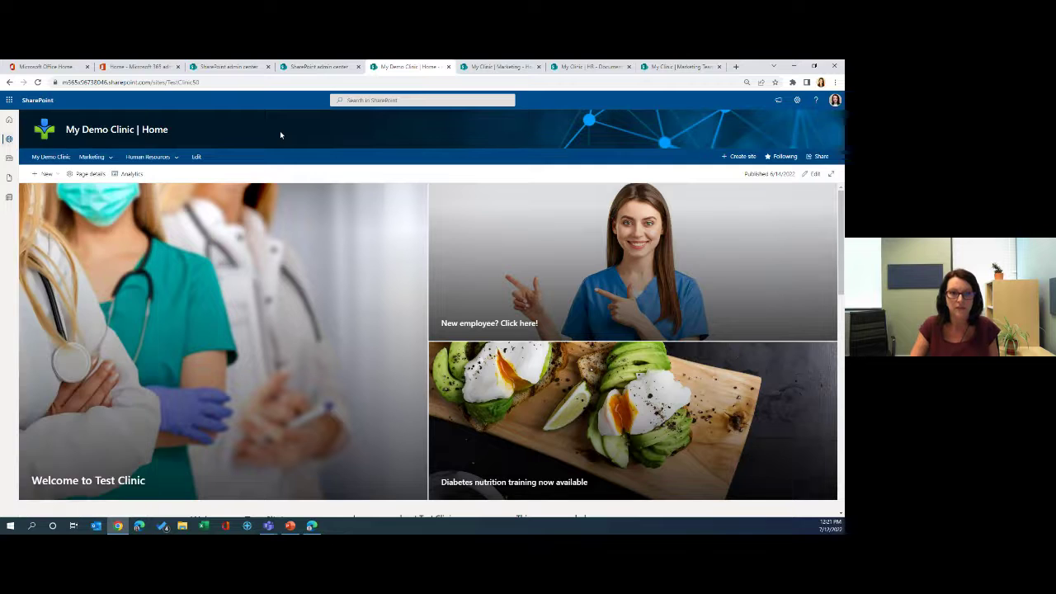